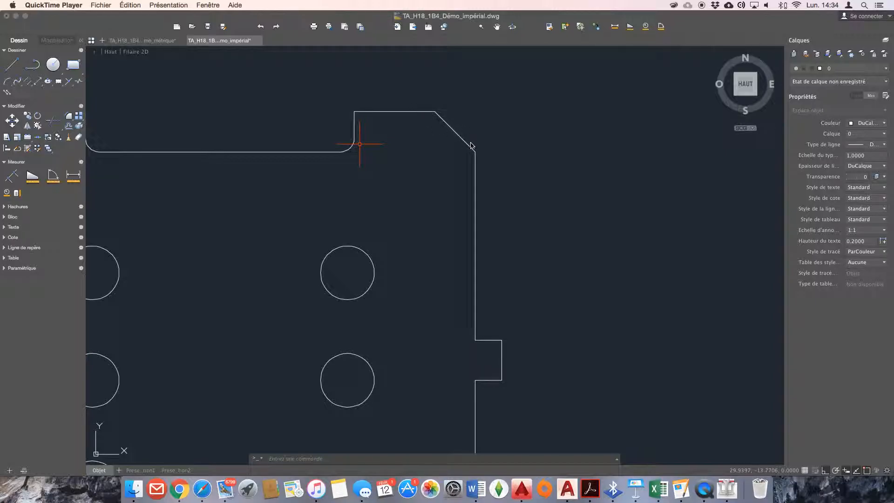
- Examine the existing plate's corner chamfers and rounded notches, the objects in its right half, and the properties of its bottom-right hole
scroll(462, 166, "down", 1)
scroll(437, 132, "up", 2)
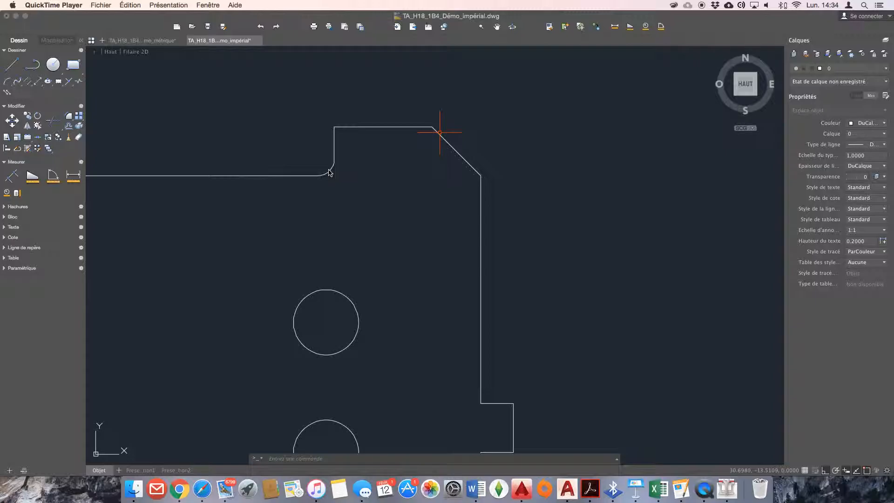
scroll(328, 172, "down", 5)
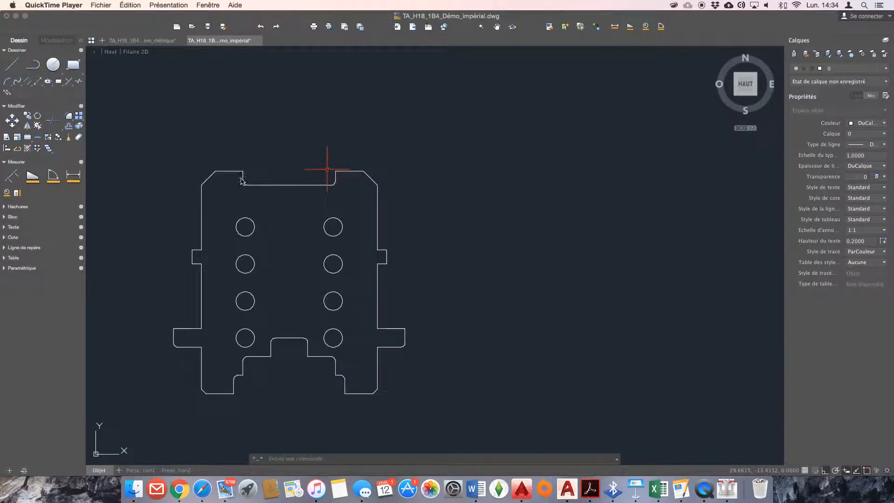
scroll(236, 383, "up", 2)
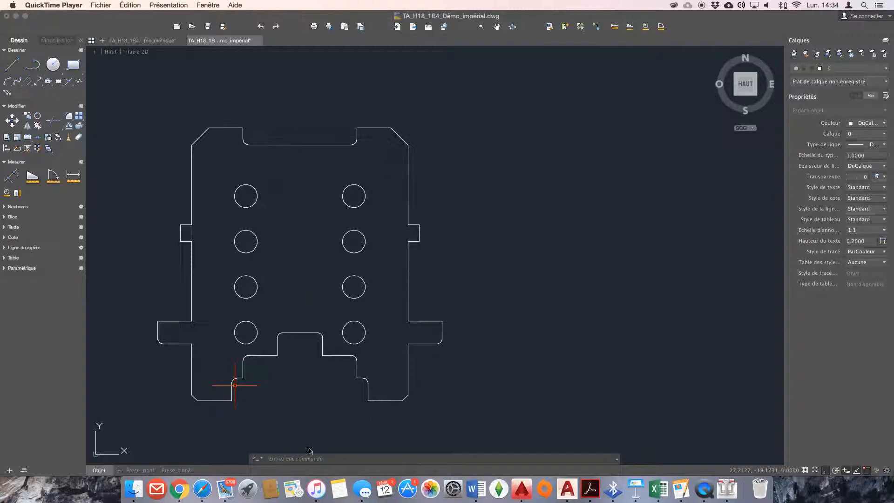
left_click(311, 180)
left_click(292, 104)
left_click(492, 438)
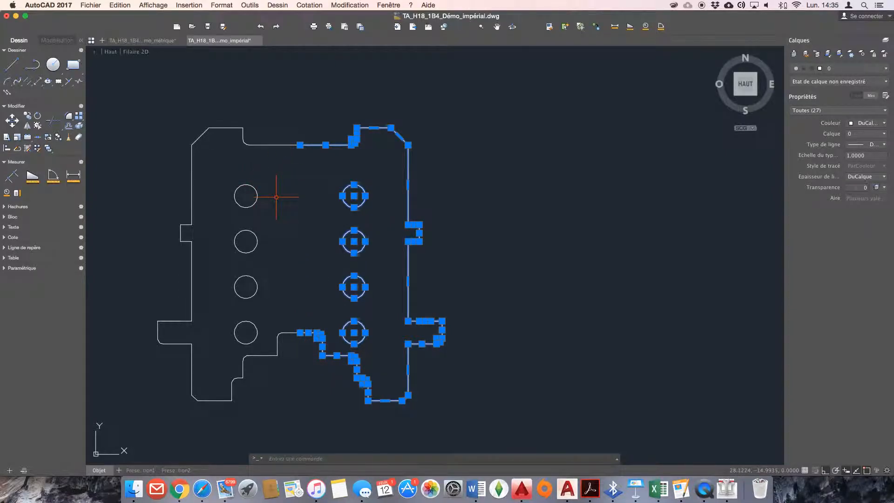
key("Escape")
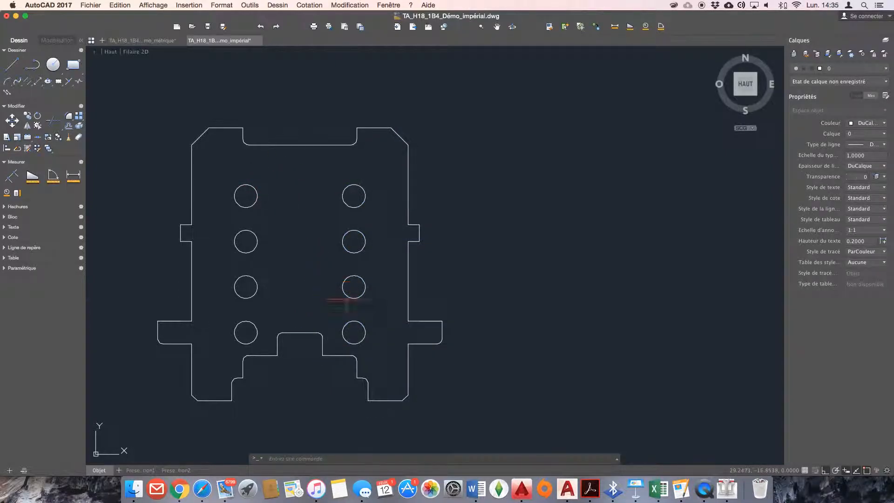
left_click(364, 327)
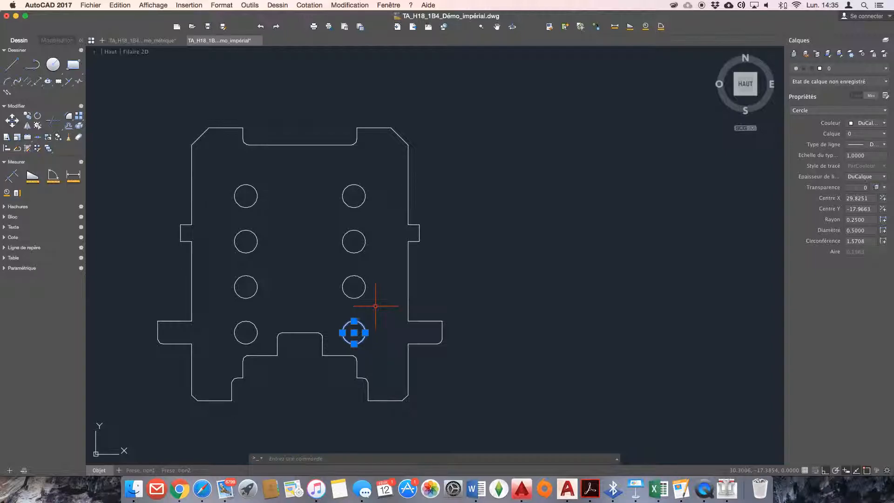
key("Escape")
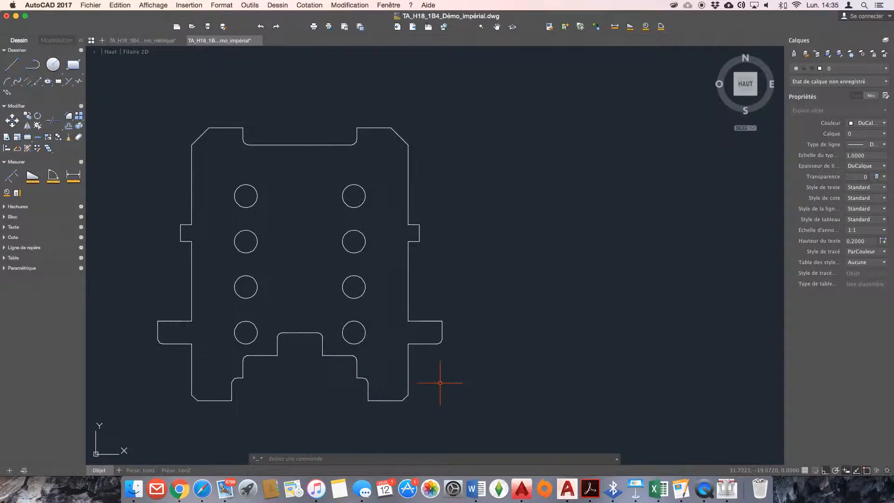
- Draw a 4.75 by 6 rectangle to the right of the existing plate, aligned with the plate's bottom edge
scroll(440, 383, "down", 1)
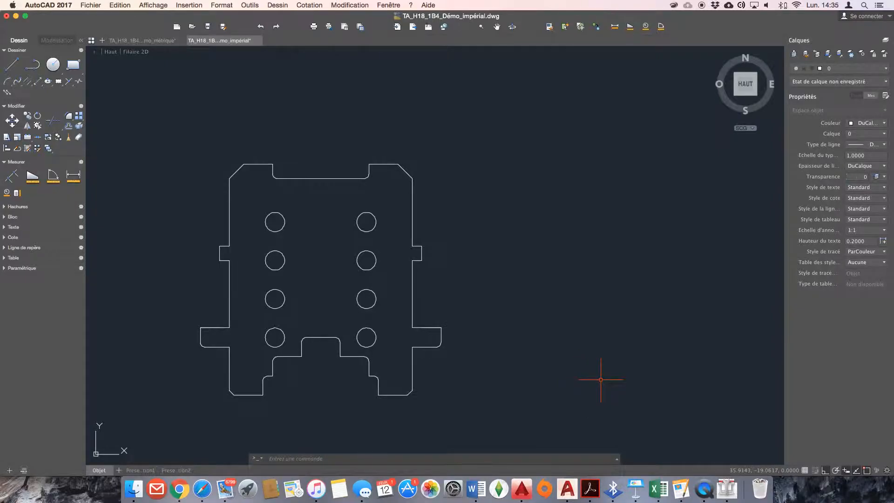
type("rec")
key("Return")
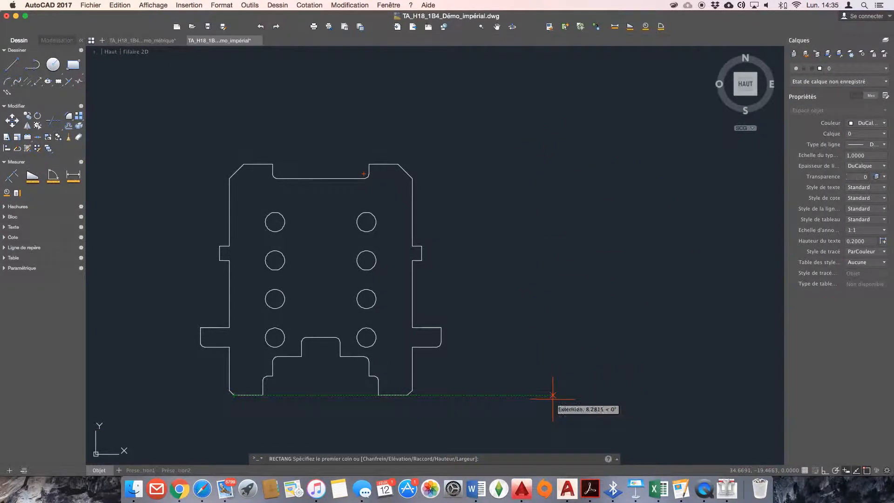
left_click(565, 395)
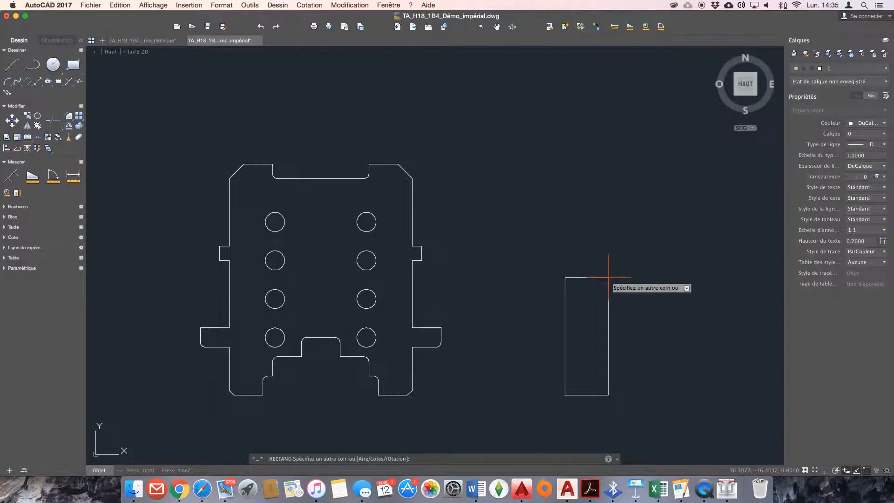
type("c")
key("Return")
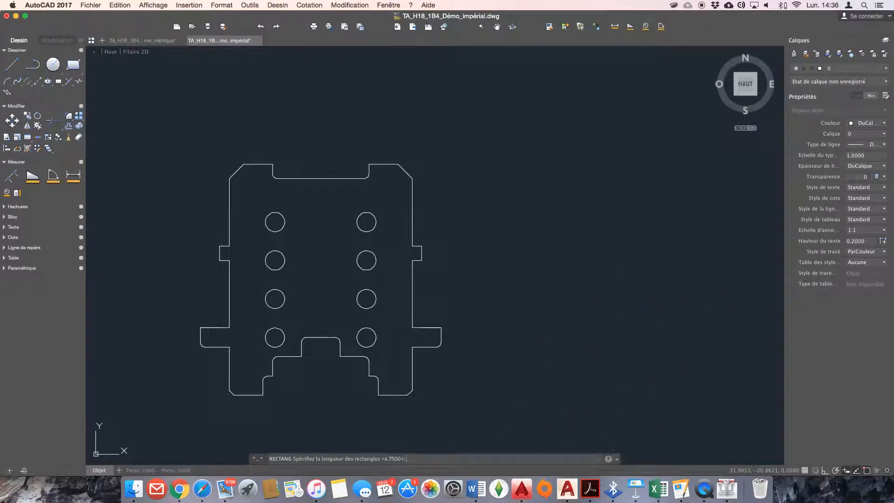
key("Return")
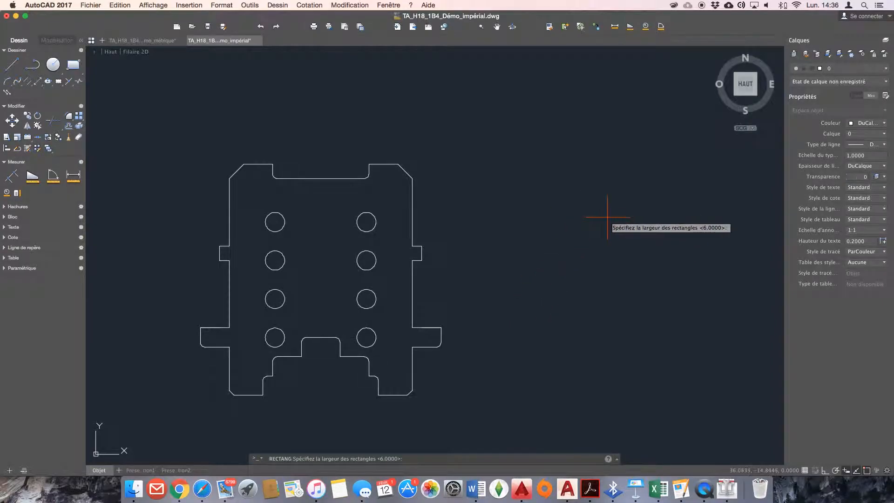
key("Return")
left_click(616, 208)
scroll(628, 265, "down", 2)
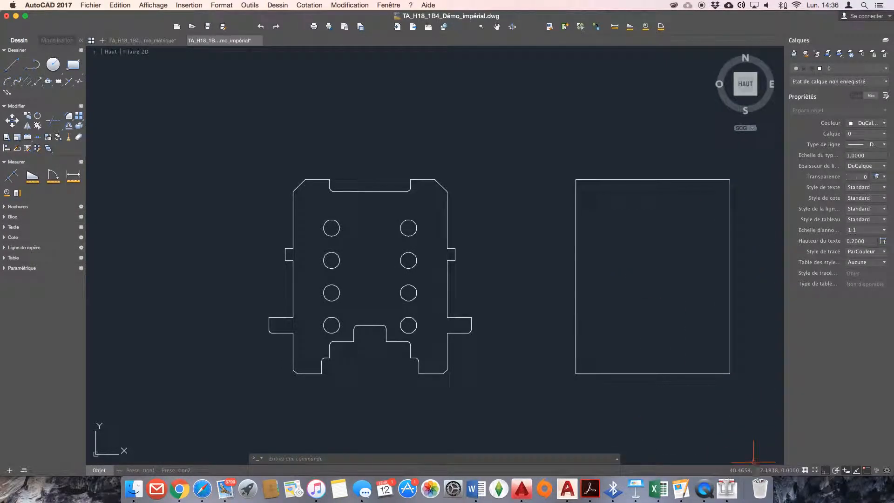
left_click(497, 27)
mouse_move(625, 231)
left_mouse_down()
mouse_move(489, 236)
mouse_move(496, 242)
left_mouse_up()
right_click(496, 242)
left_click(509, 248)
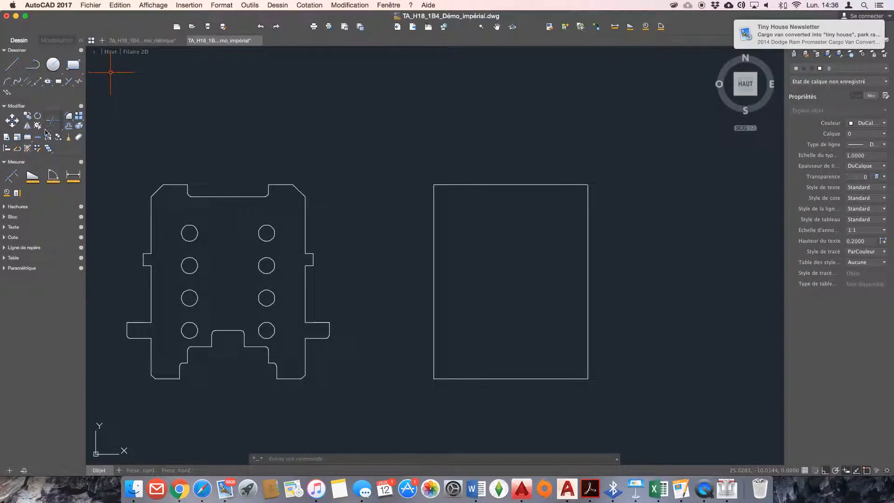
left_click(282, 7)
mouse_move(340, 6)
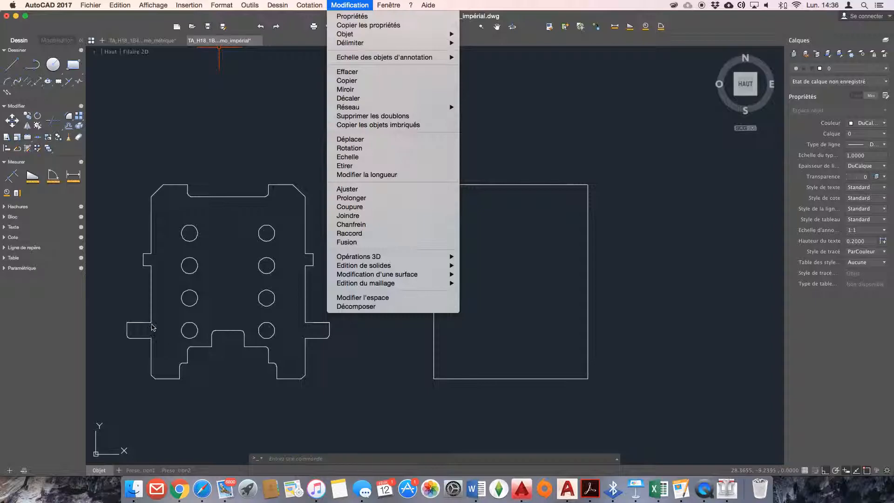
left_click(153, 345)
left_click(152, 347)
left_click(152, 339)
key("Escape")
key("Escape")
left_click(152, 330)
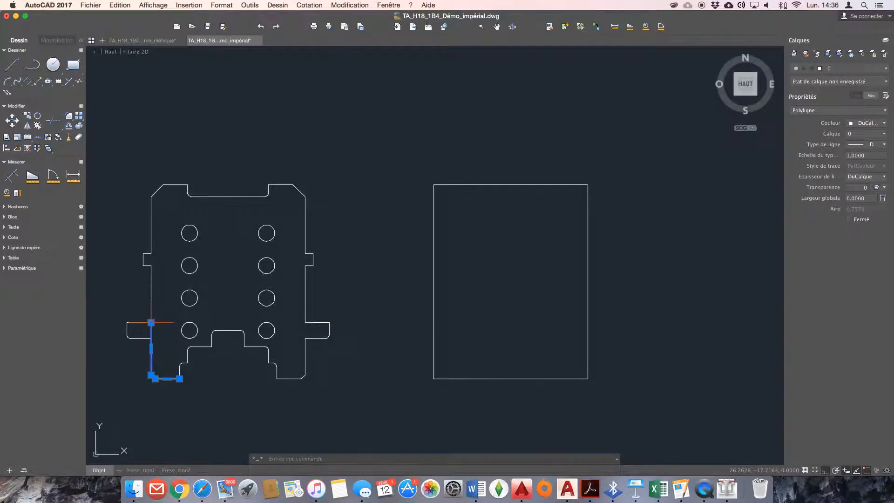
key("Escape")
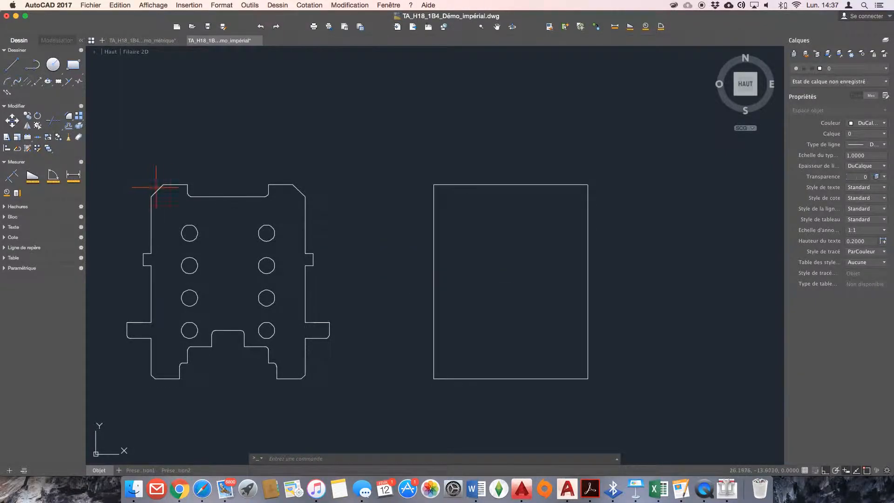
- Chamfer the rectangle's top-left corner with both distances set to 0.375
type("cha")
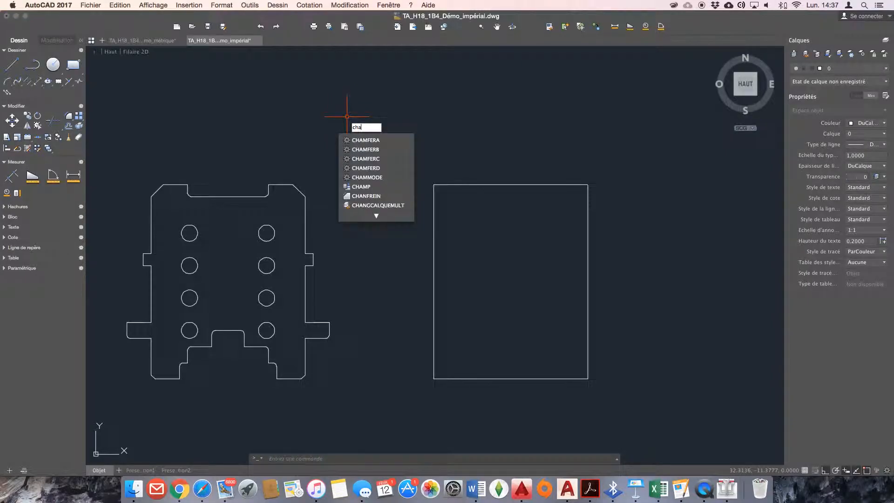
type("n")
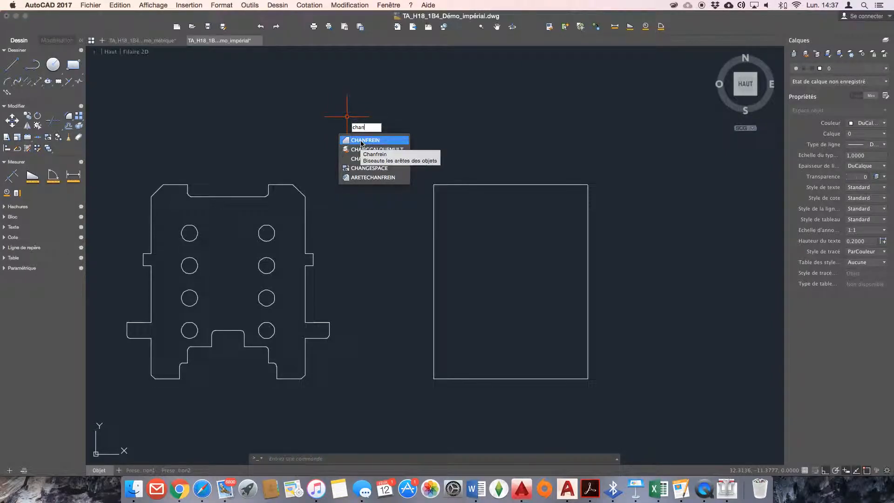
key("Return")
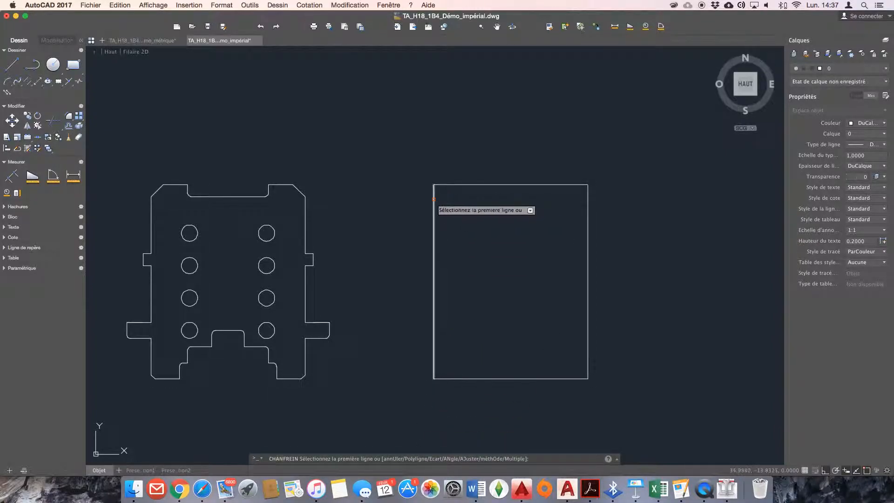
left_click(434, 199)
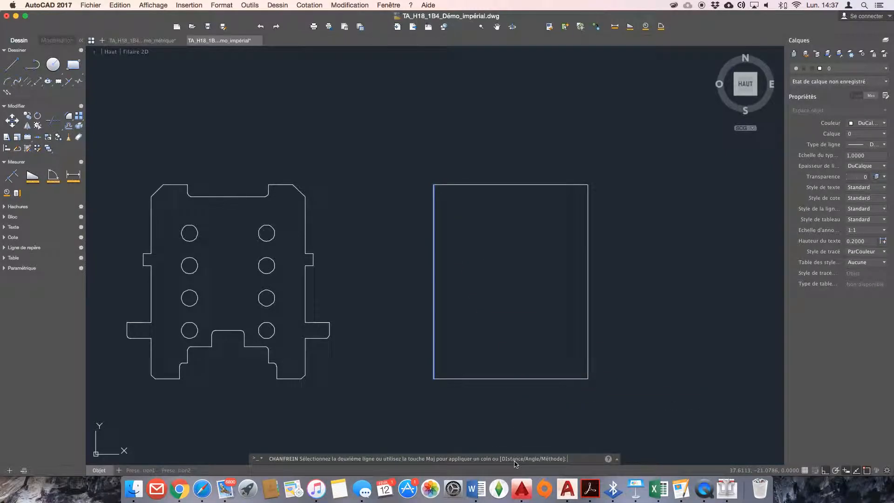
type("di")
key("Return")
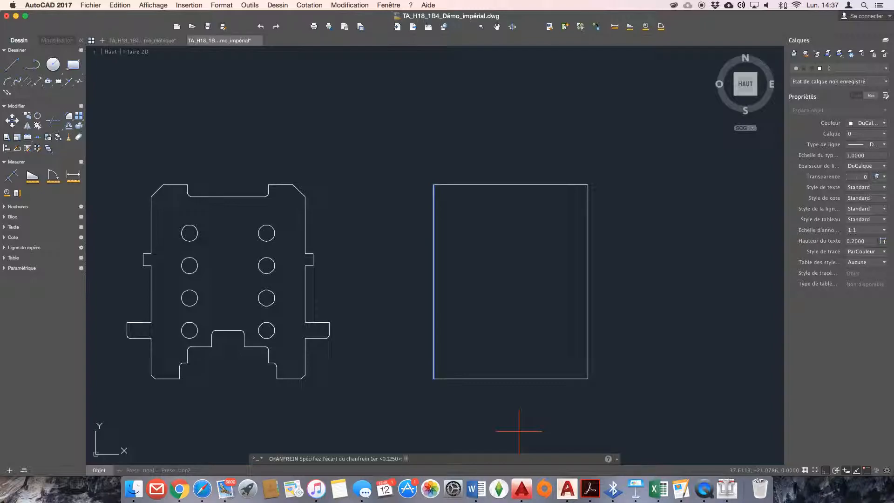
type("0.37")
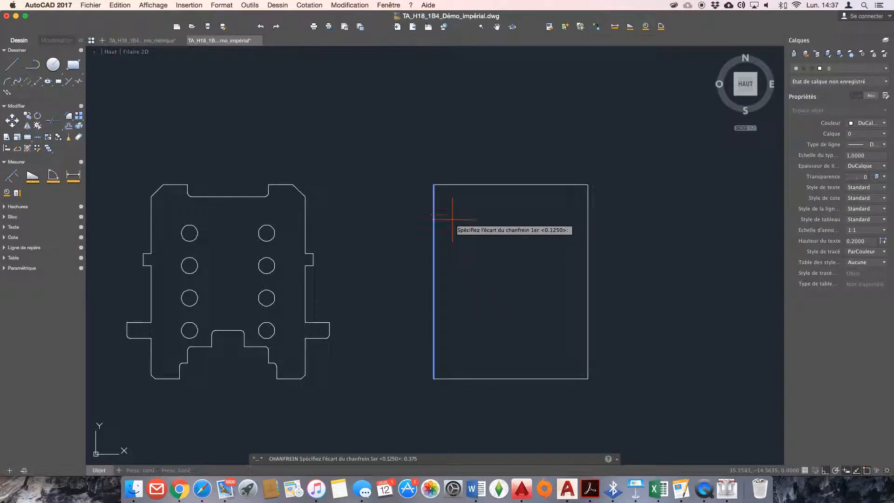
type("5")
key("Return")
key("Return")
left_click(449, 186)
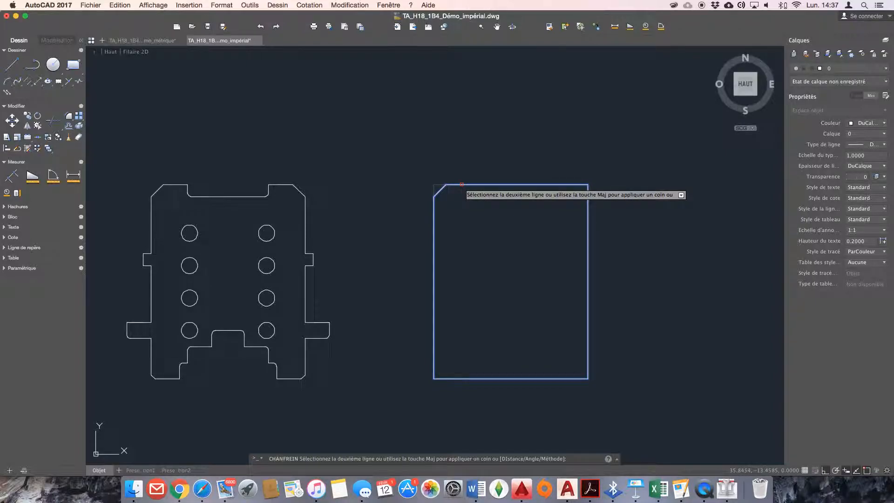
left_click(462, 185)
- Chamfer the rectangle's top-right corner with the same 0.375 distances
key("Return")
left_click(549, 185)
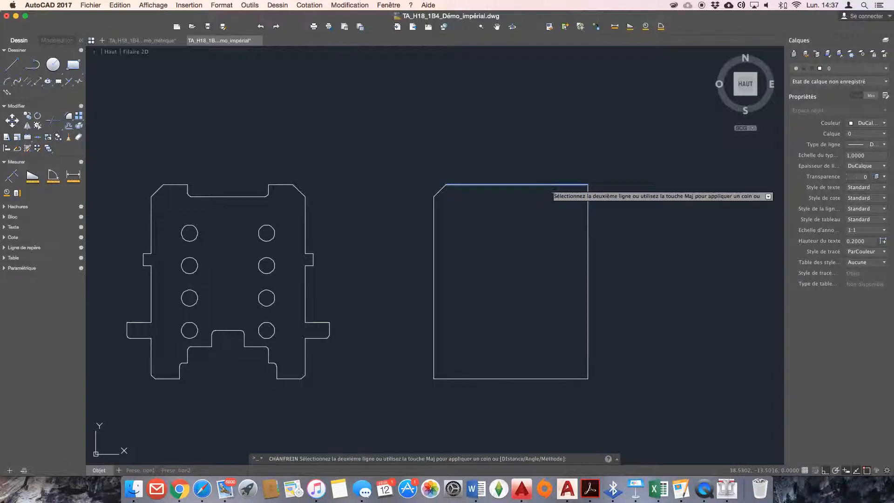
left_click(586, 207)
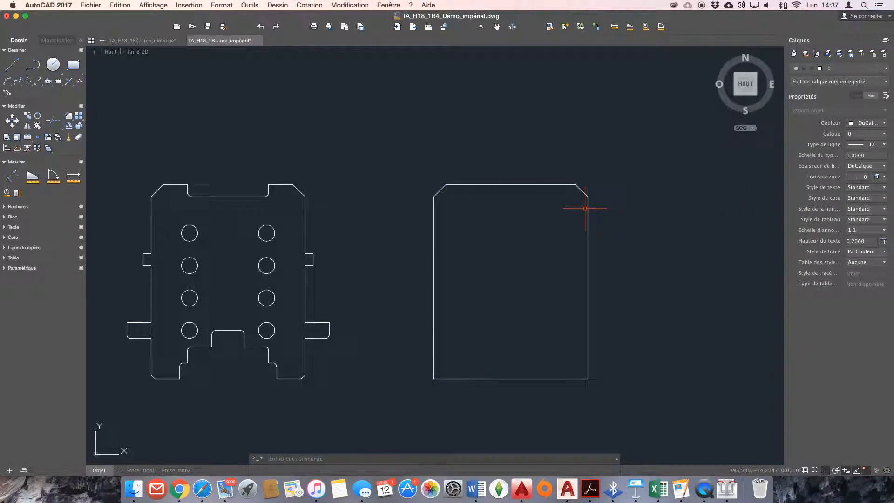
- Chamfer the rectangle's bottom-left corner with both distances set to 0.125
scroll(550, 296, "up", 1)
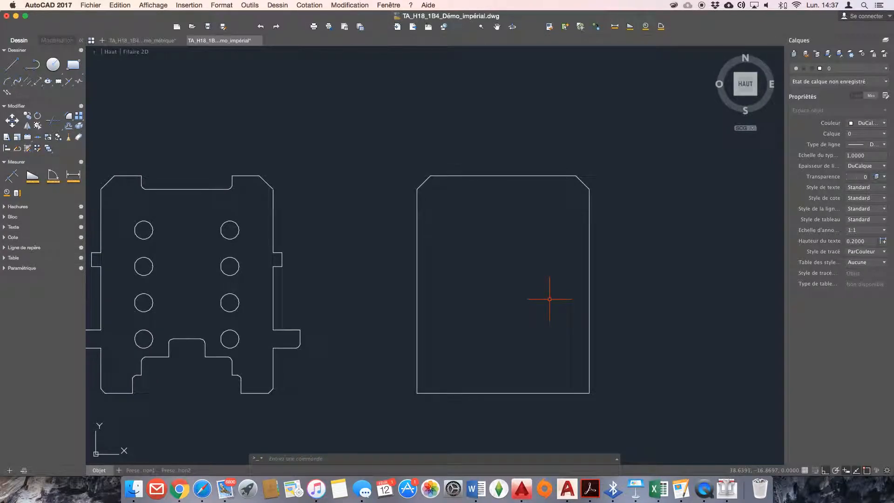
type("chan")
key("Return")
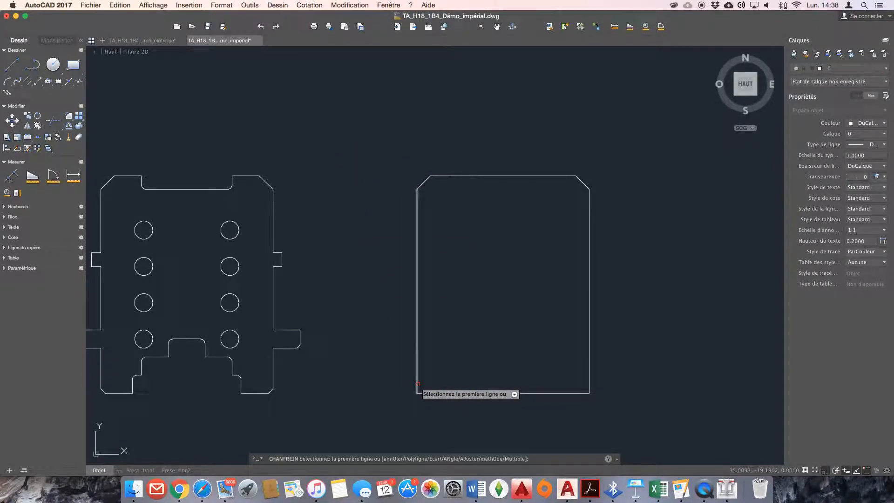
left_click(418, 384)
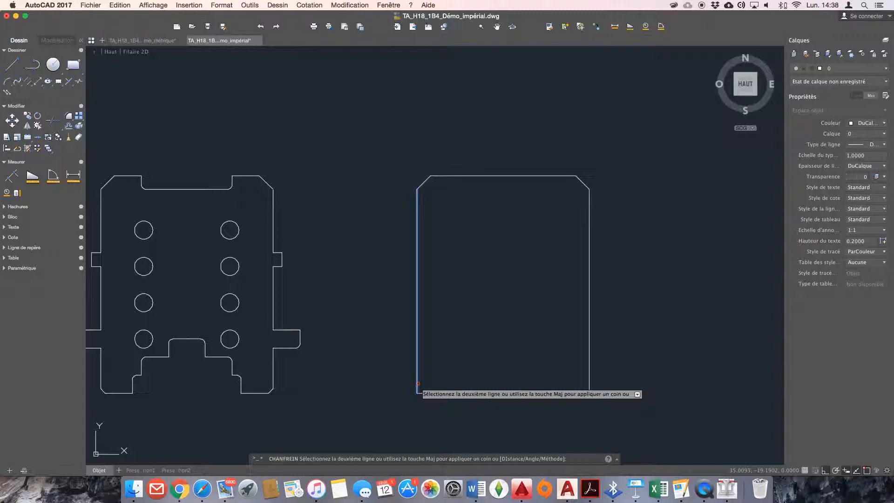
type("di")
key("Return")
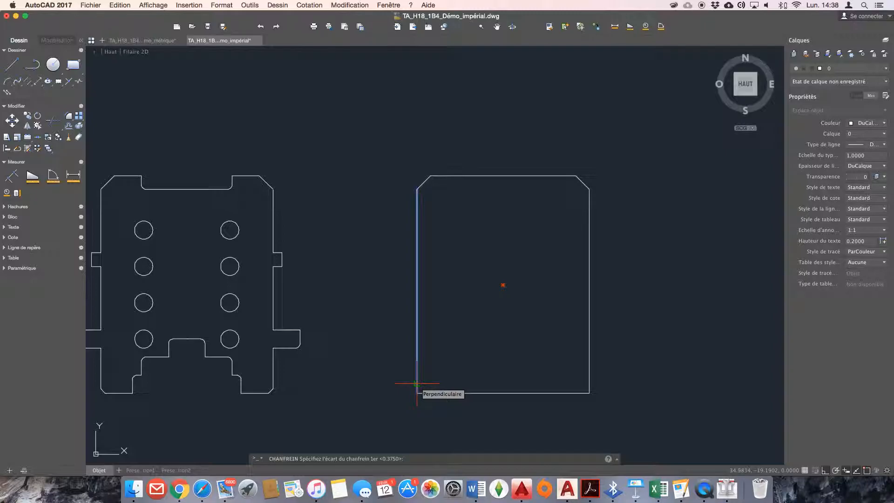
type("0")
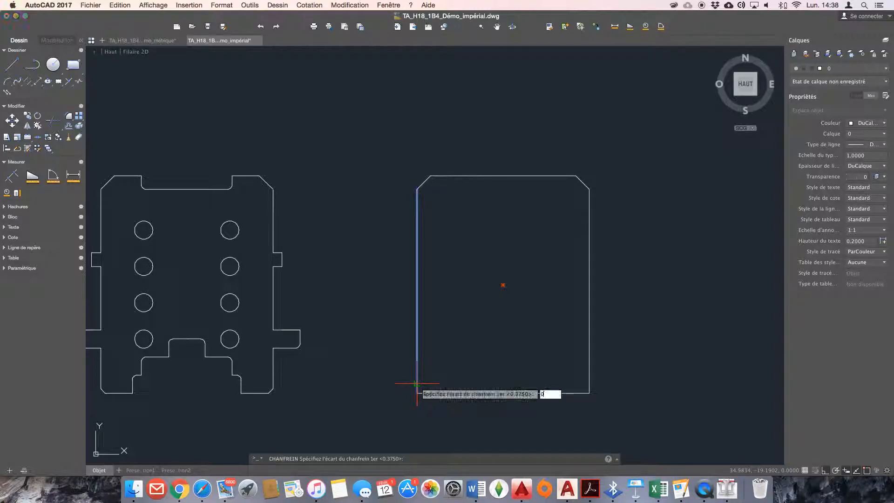
type(".125")
key("Return")
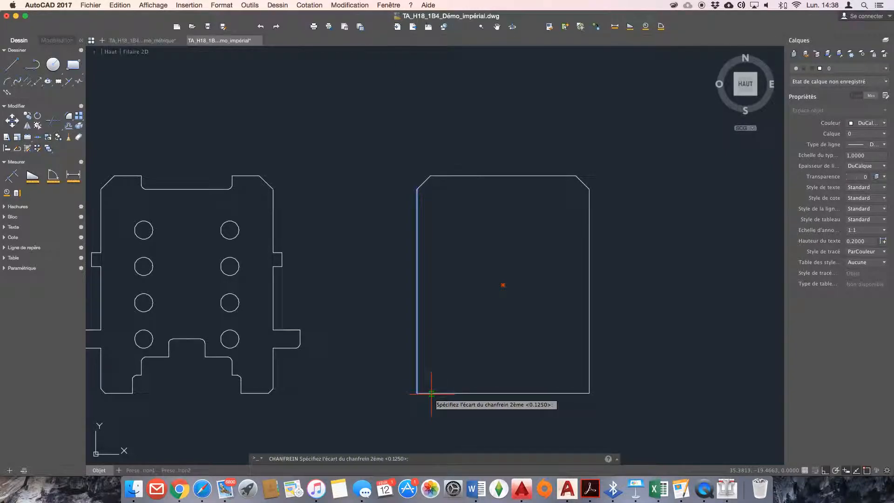
key("Return")
left_click(431, 393)
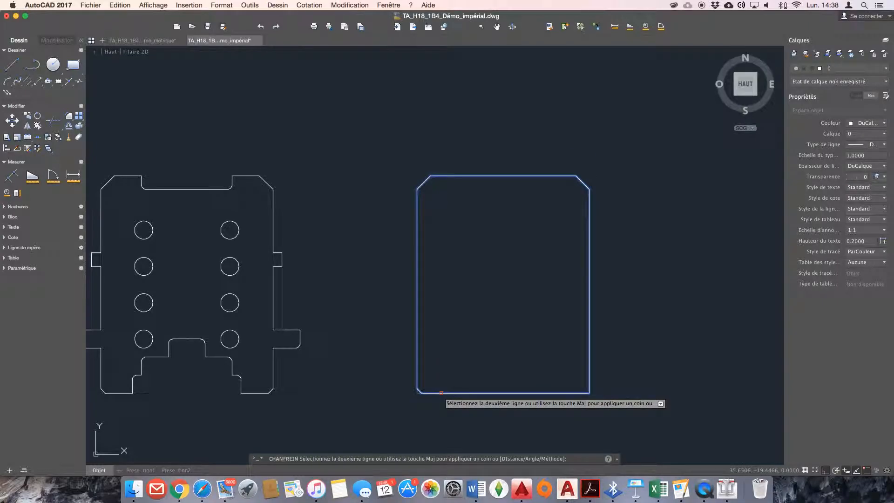
scroll(441, 393, "up", 3)
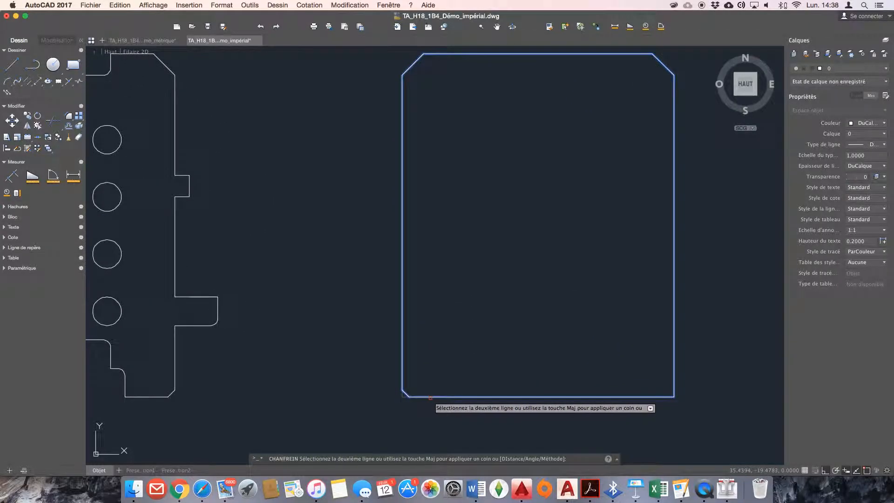
left_click(431, 397)
- Chamfer the rectangle's bottom-right corner with the same distances as the bottom-left one
key("Return")
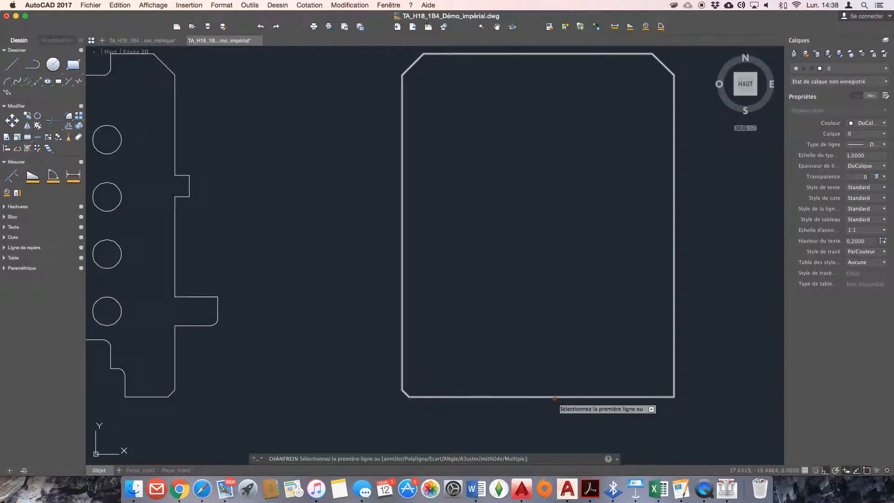
left_click(617, 398)
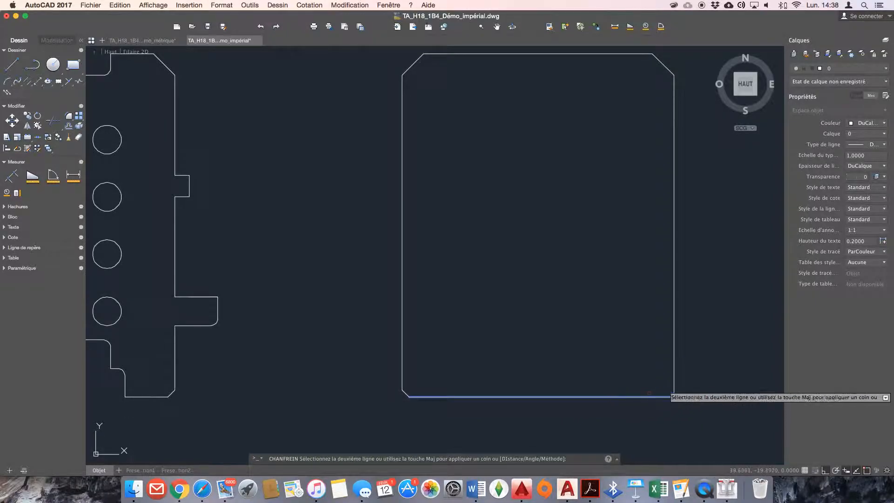
left_click(674, 373)
scroll(570, 224, "down", 2)
scroll(570, 224, "up", 1)
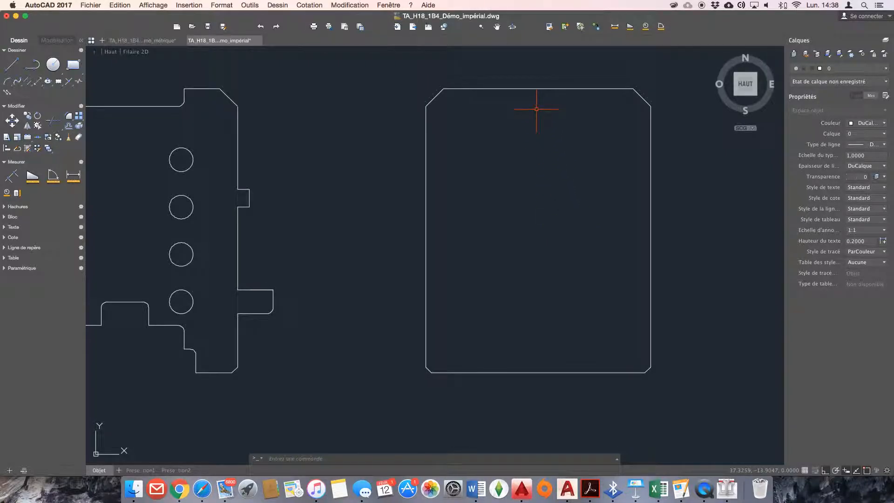
- Draw the top notch outline: a 1.25 horizontal line leftward from the plate's centre at the chamfer-end level, continued up to the top edge
type("l")
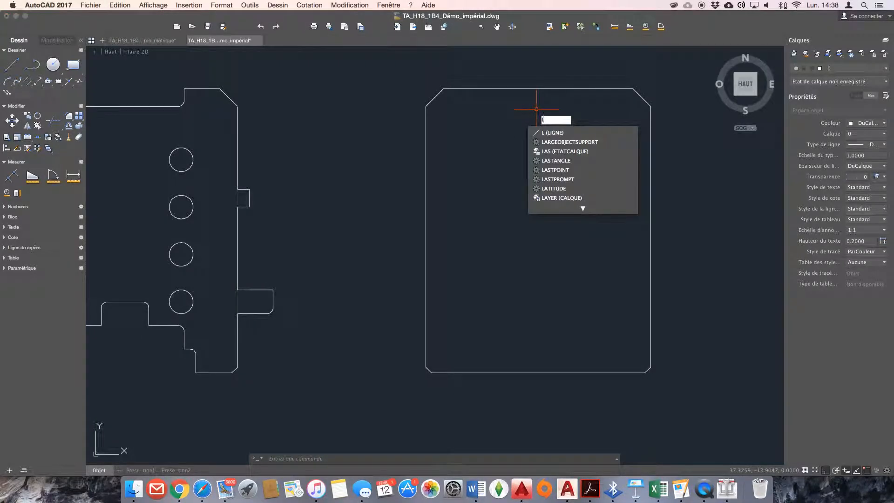
key("Return")
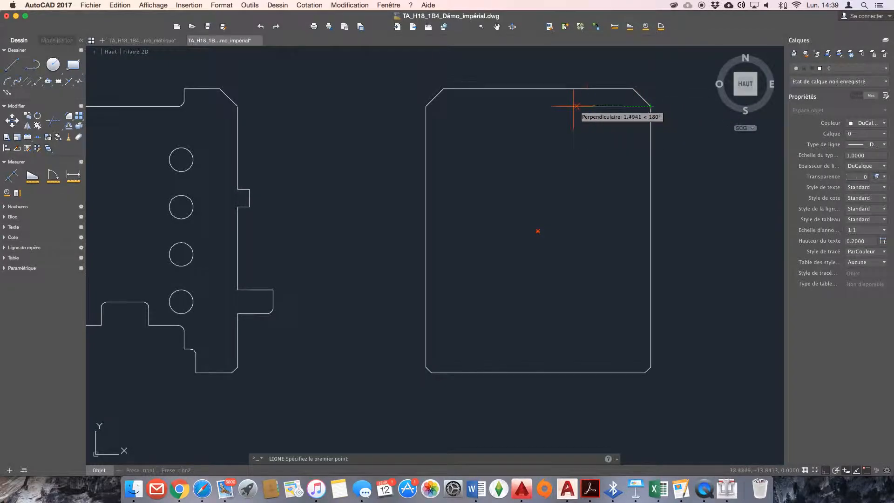
left_click(538, 106)
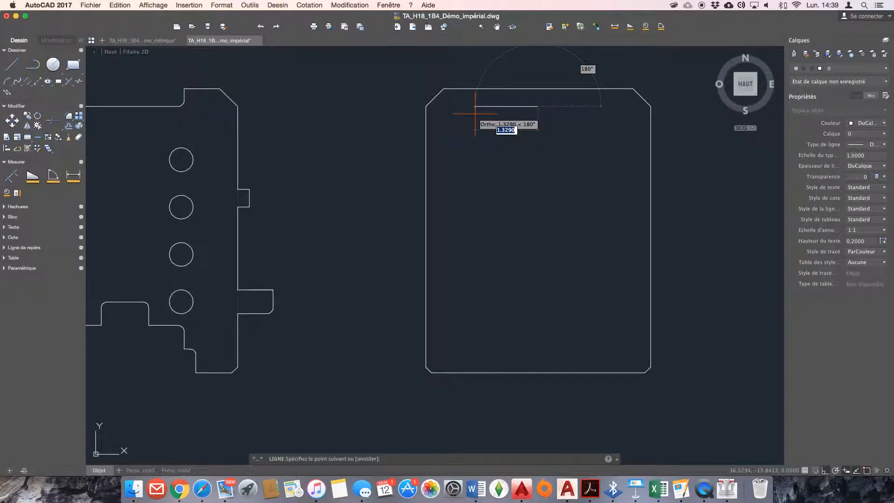
type("1.25")
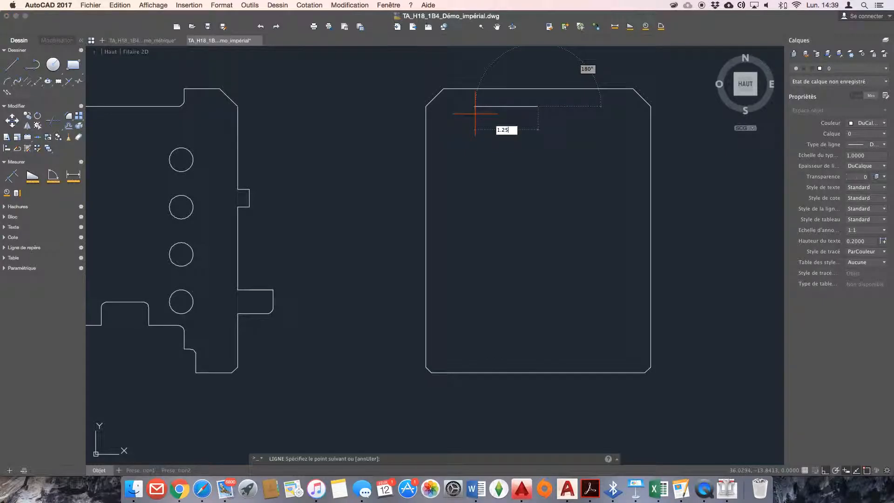
key("Return")
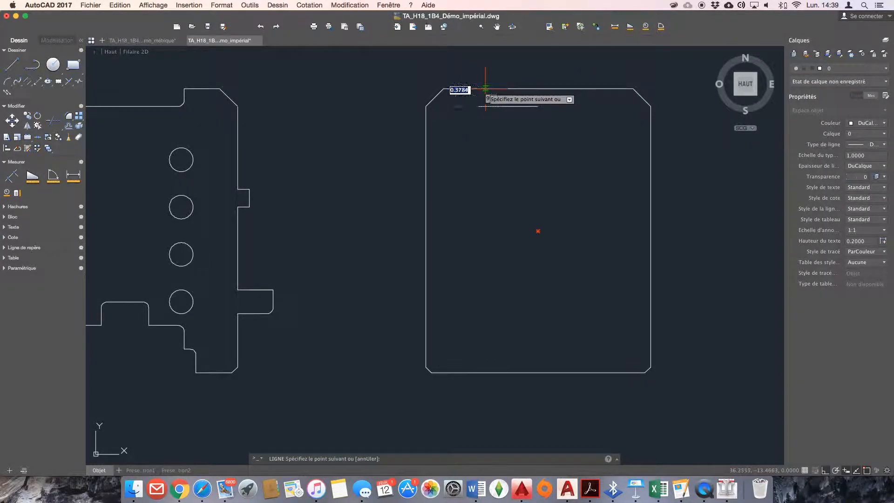
left_click(479, 89)
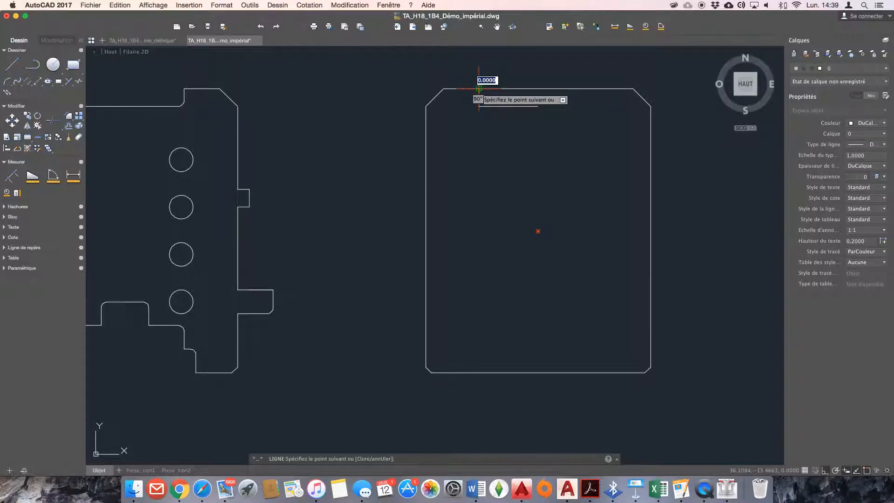
key("Return")
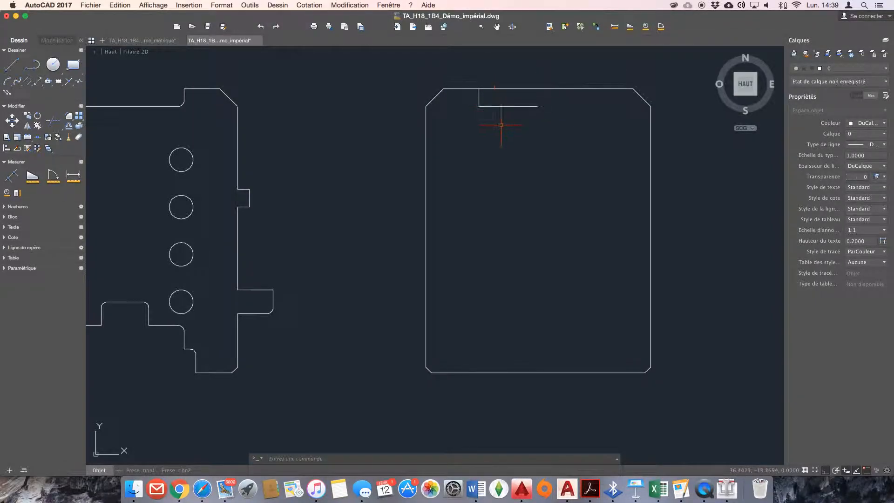
- Draw a vertical line from the notch line's centre end straight down past the plate's bottom edge
right_click(556, 121)
left_click(573, 140)
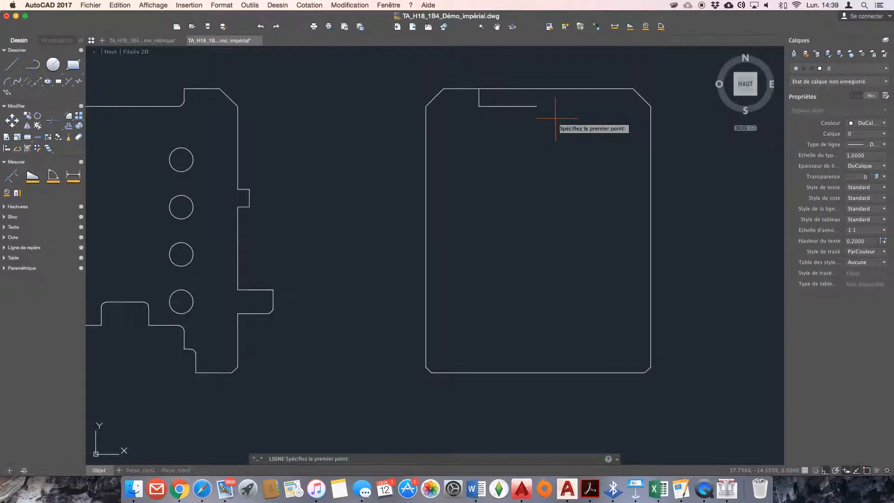
left_click(538, 106)
left_click(538, 432)
key("Escape")
left_click(537, 115)
key("Escape")
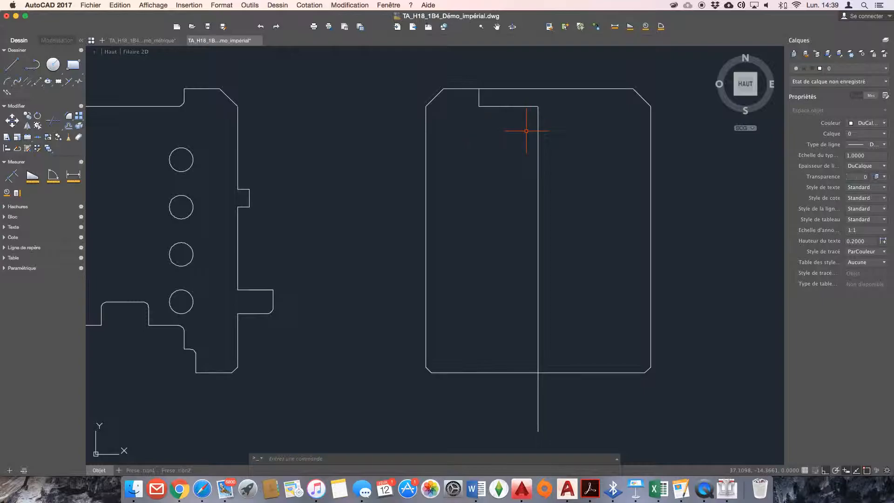
- Trim the bottom edge right of the centre line and the top edge right of the notch, using the outline and new lines as boundaries
type("ajust")
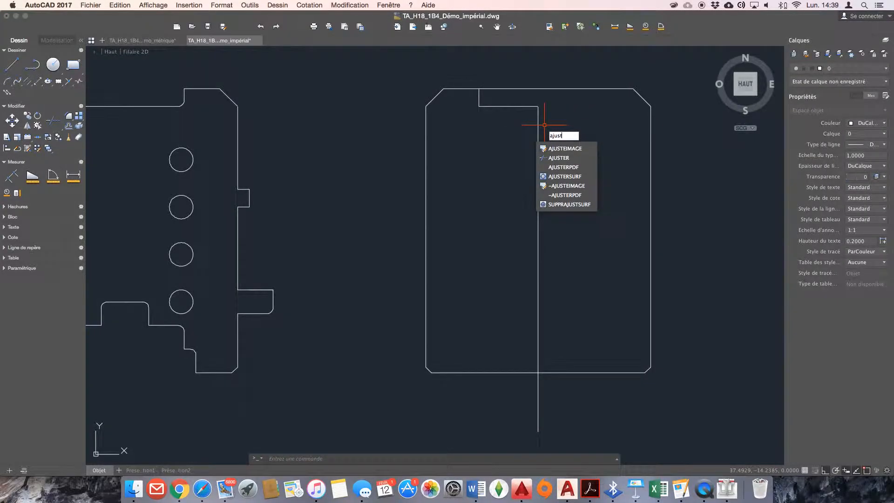
key("Return")
left_click(506, 123)
left_click(480, 74)
left_click(599, 393)
left_click(518, 341)
key("Return")
left_click(558, 373)
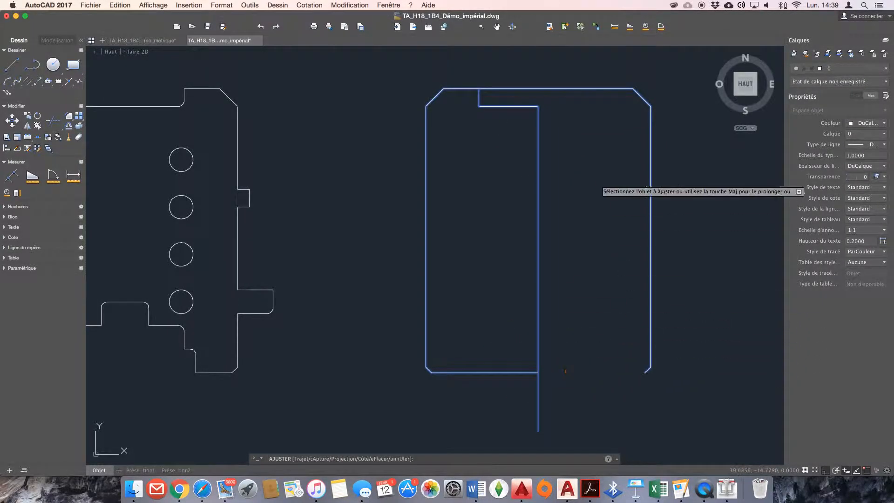
left_click(513, 88)
key("Return")
left_click(602, 74)
left_click(698, 383)
key("Return")
key("Escape")
- Erase the leftover right side of the plate outline together with its chamfered corners
left_click(609, 73)
left_click(701, 409)
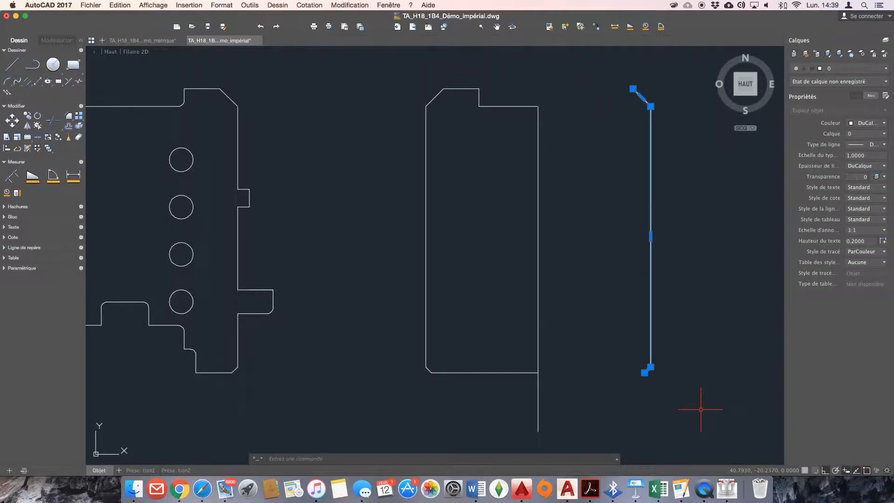
key("Return")
type("e")
key("Return")
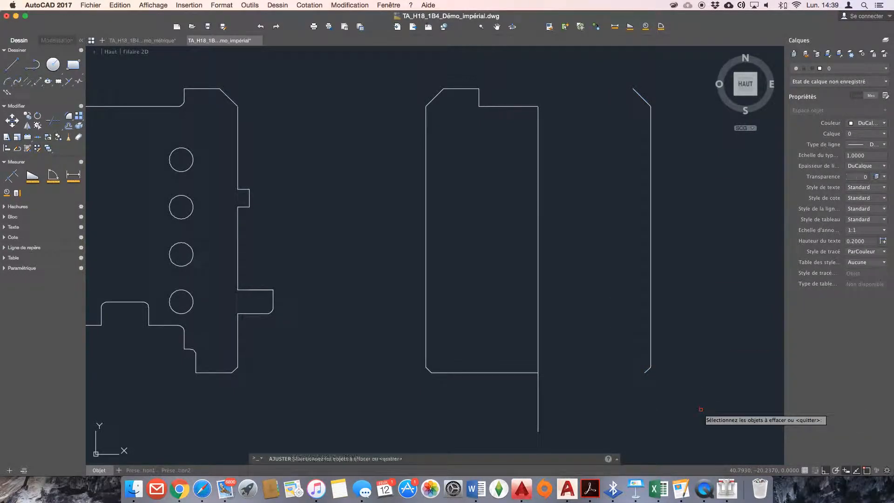
left_click(612, 67)
left_click(683, 427)
type("ef")
key("Return")
- Stretch the vertical centre line's upper end above the top of the plate
left_click(537, 386)
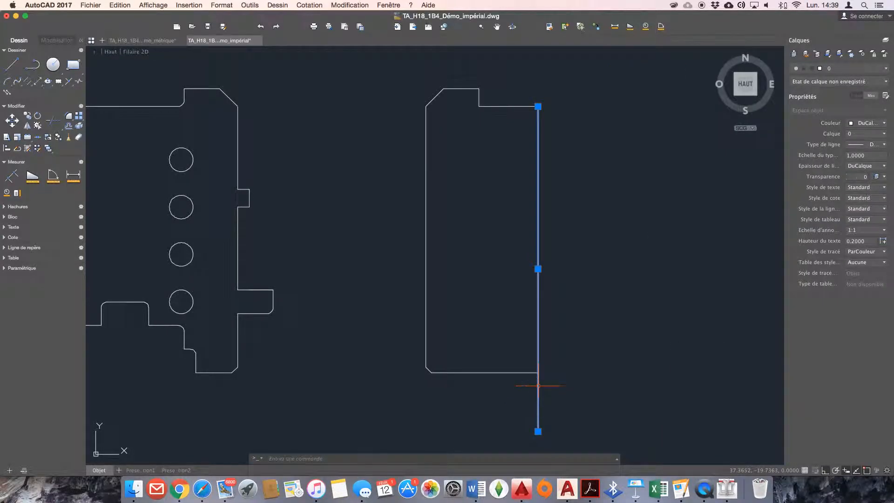
left_click(538, 106)
left_click(538, 74)
key("Escape")
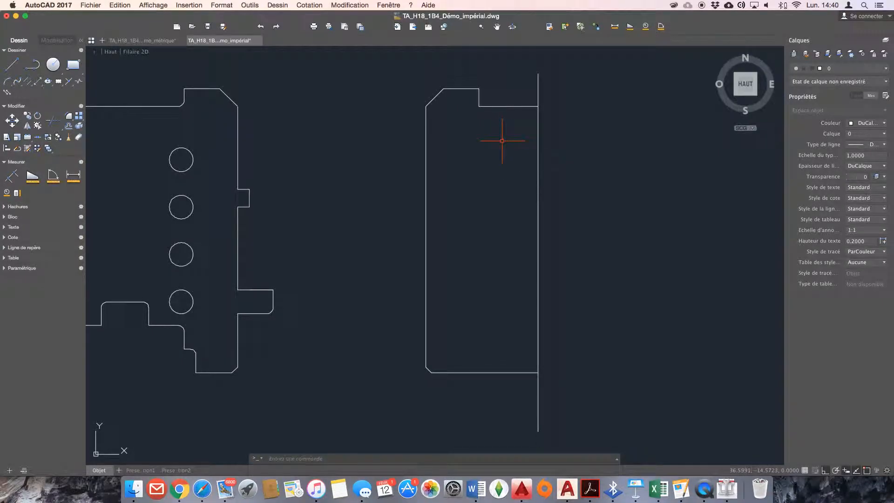
- Fillet the inside corner of the top notch with a radius of 0.125
left_click(68, 119)
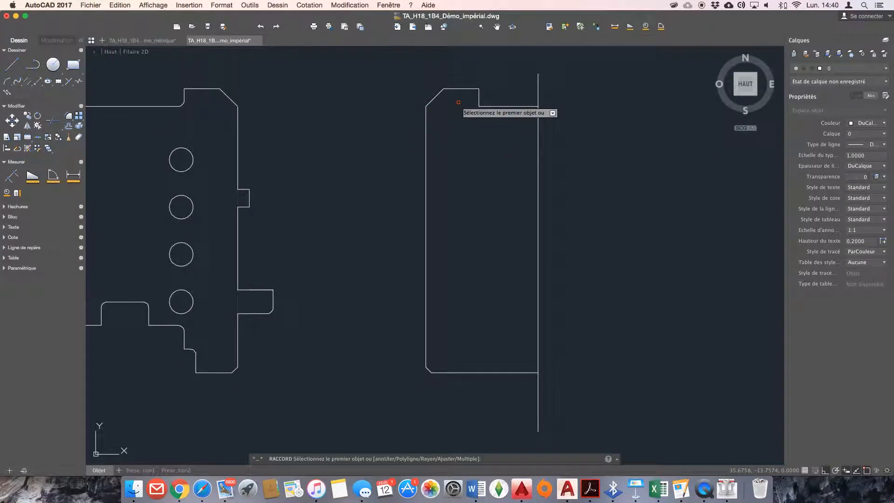
type("r")
key("Return")
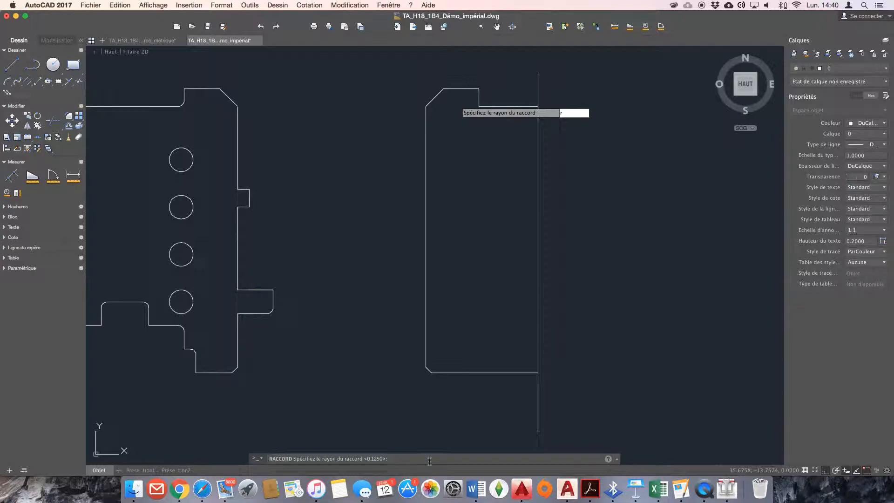
type("0.125")
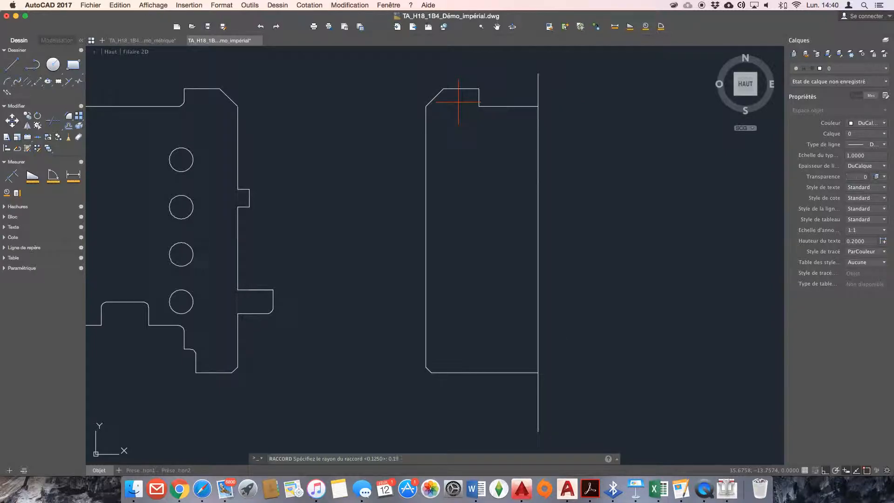
key("Return")
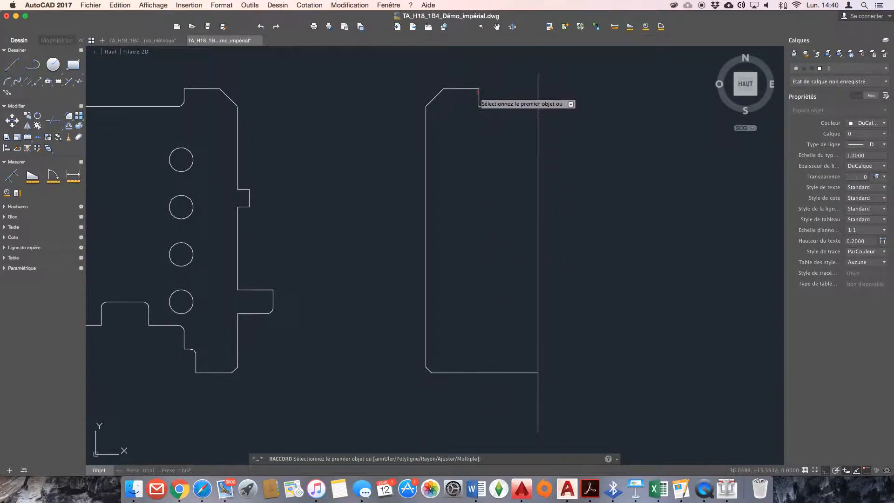
left_click(479, 97)
left_click(503, 106)
scroll(496, 109, "up", 2)
scroll(498, 139, "down", 2)
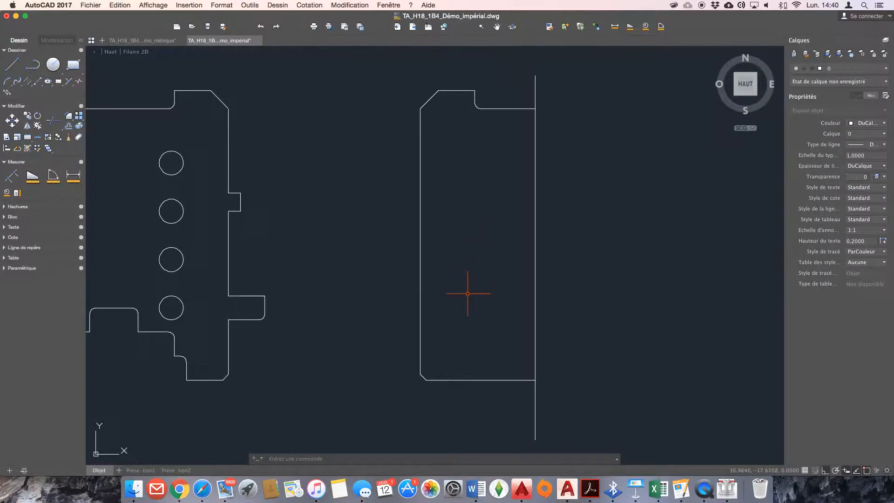
- Draw a vertical line 1.75 upward from the virtual intersection of the plate's left and bottom edges
type("l")
key("Return")
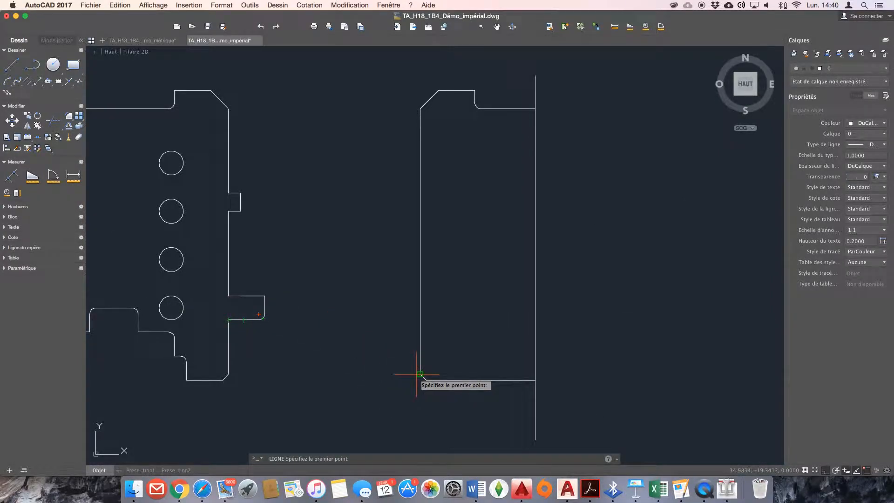
scroll(422, 380, "up", 3)
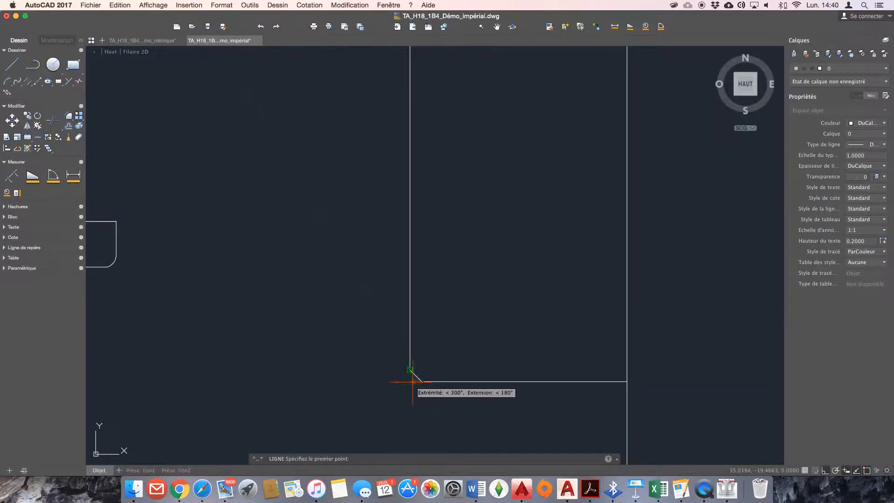
left_click(410, 382)
type("1")
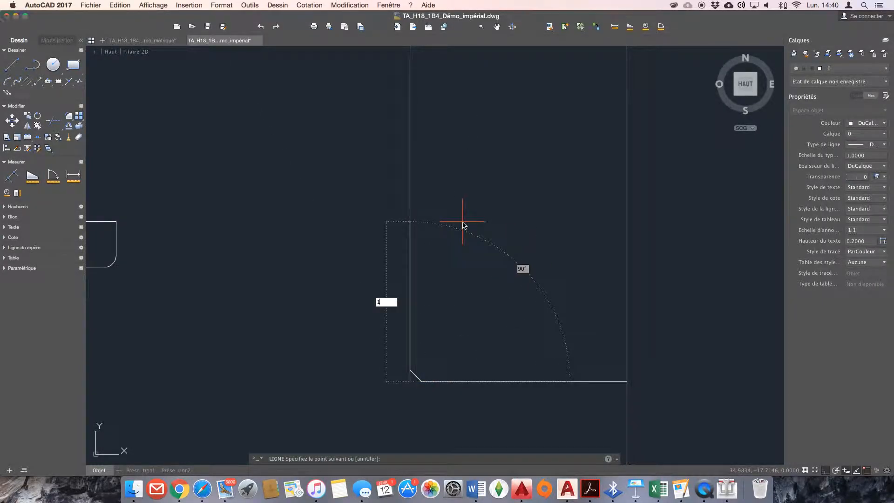
type(".75")
key("Return")
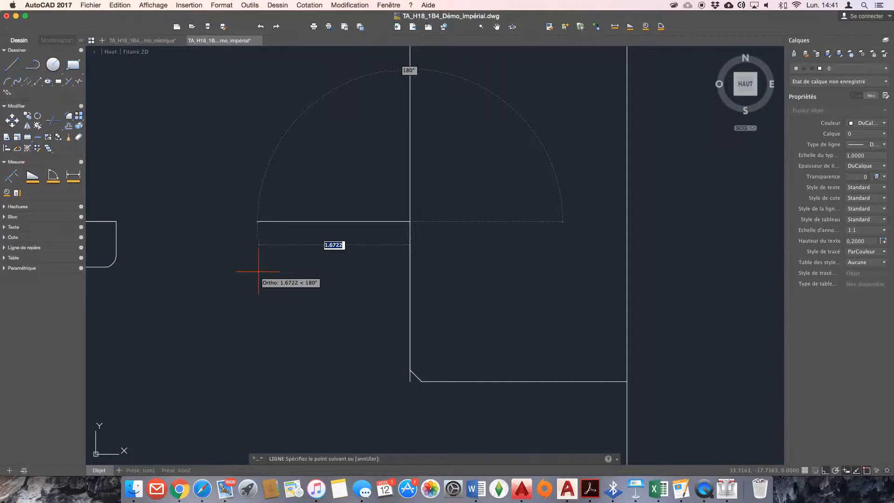
- Continue from the vertical line's upper end with a horizontal segment 6.25 to the left and finish the line
scroll(257, 273, "down", 2)
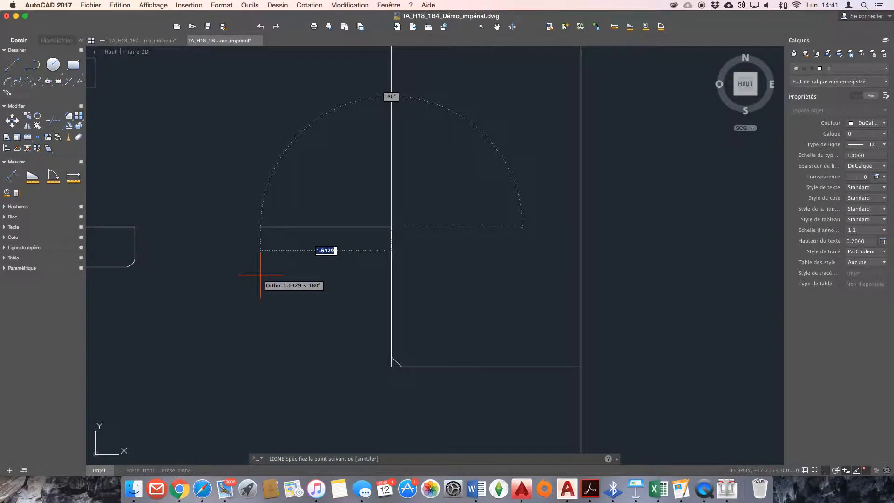
type("6")
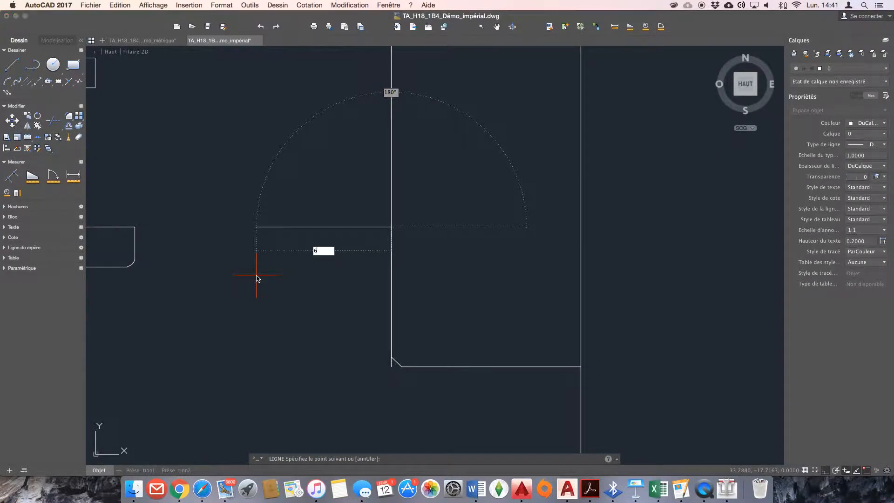
type(".25")
key("Return")
key("Return")
- Move the 6.25 horizontal line by its midpoint onto the vertical centre line, keeping its height
type("dp")
key("Return")
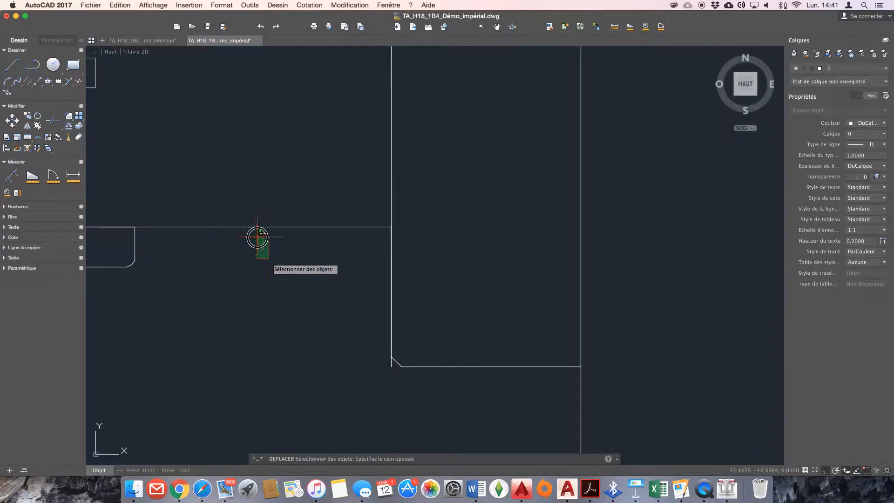
scroll(246, 211, "down", 1)
key("Return")
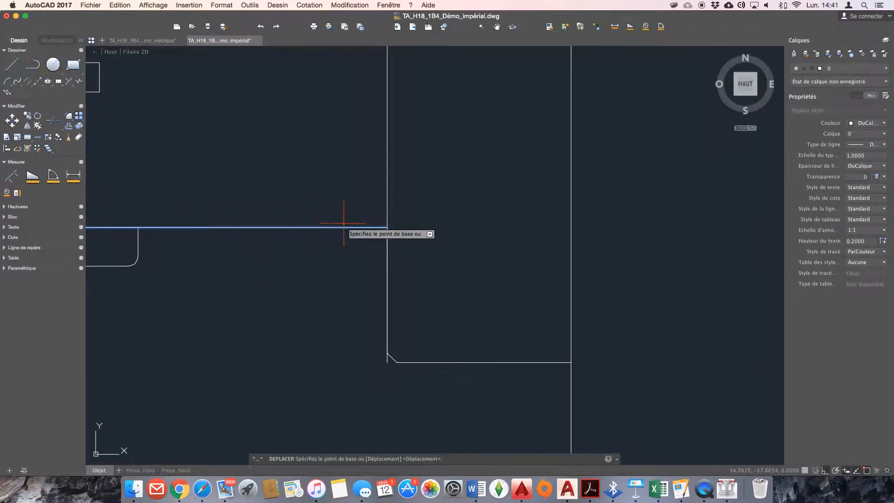
left_click(145, 227)
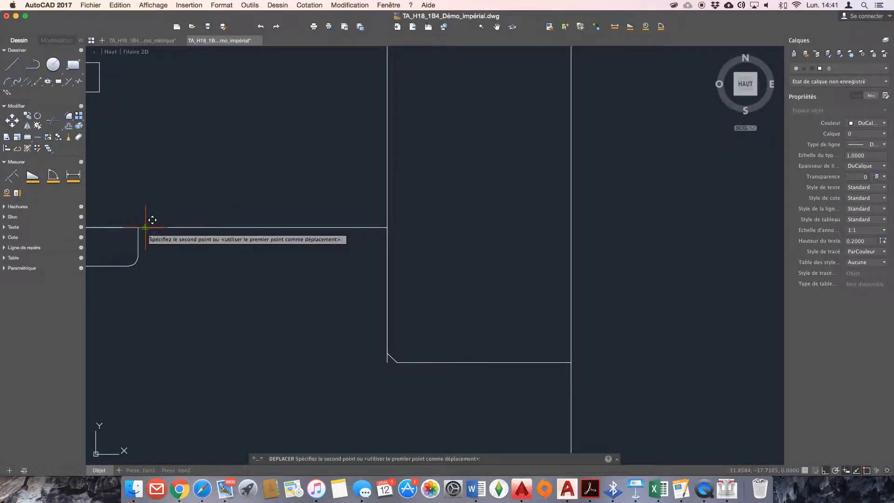
left_click(571, 227)
scroll(495, 210, "down", 1)
scroll(365, 221, "up", 1)
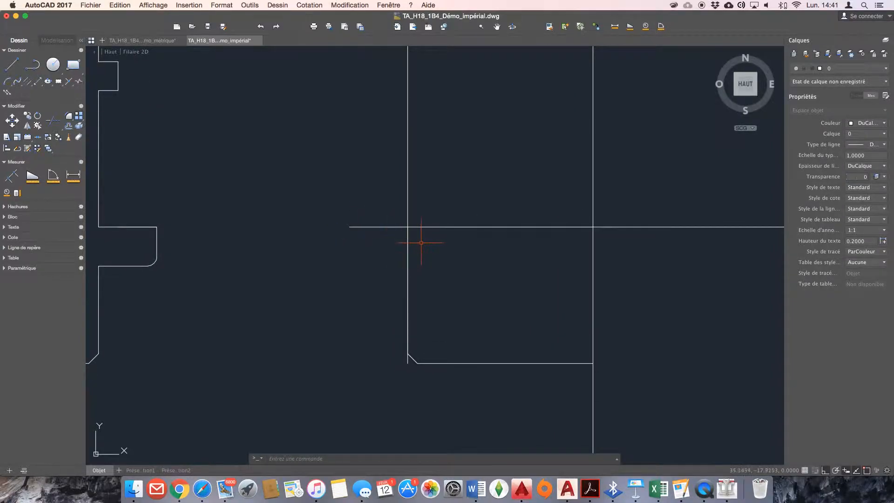
- Draw the lower tab's outline 0.5 upward from the 6.25 line's outer end, then across to the plate's left edge
type("l")
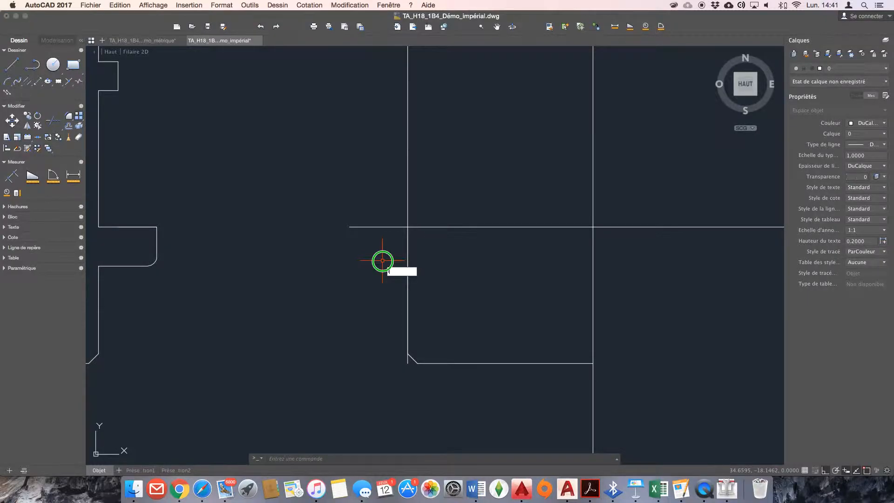
key("Return")
left_click(351, 228)
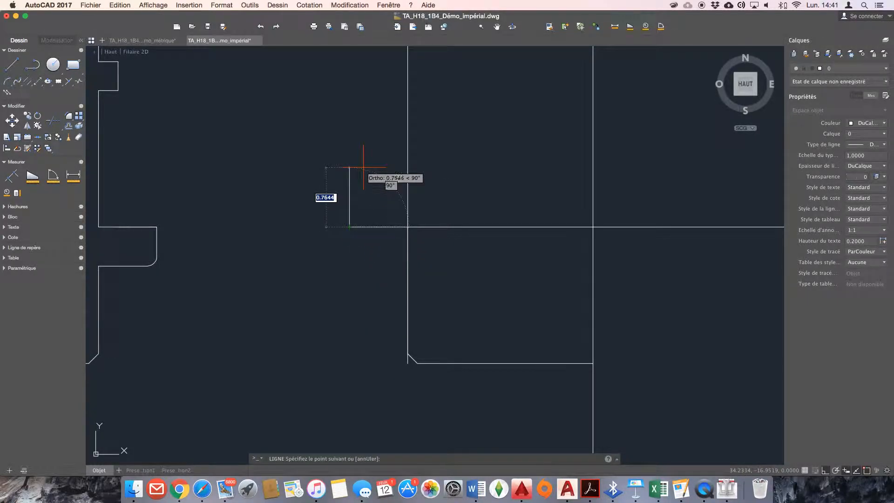
scroll(363, 167, "up", 2)
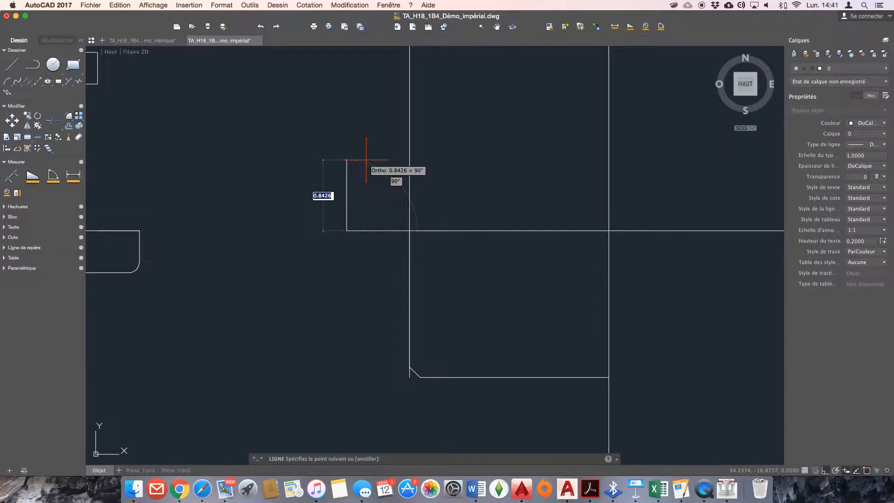
type("0.5")
key("Return")
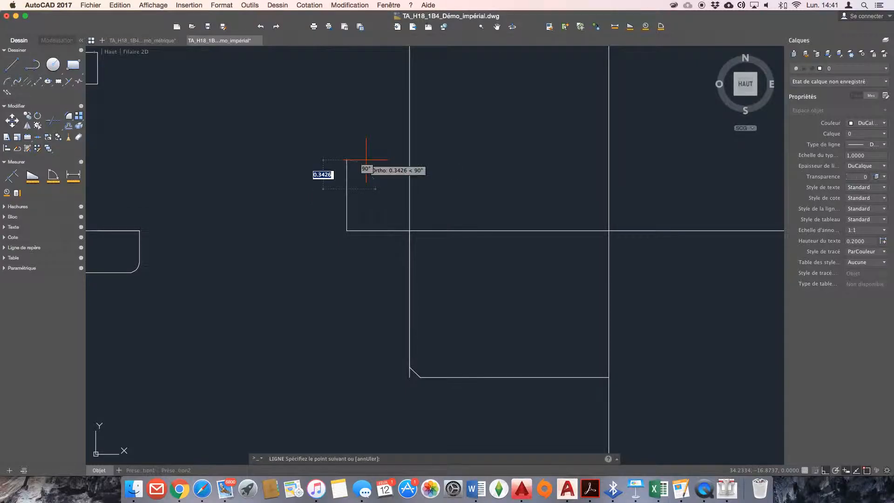
scroll(392, 184, "up", 1)
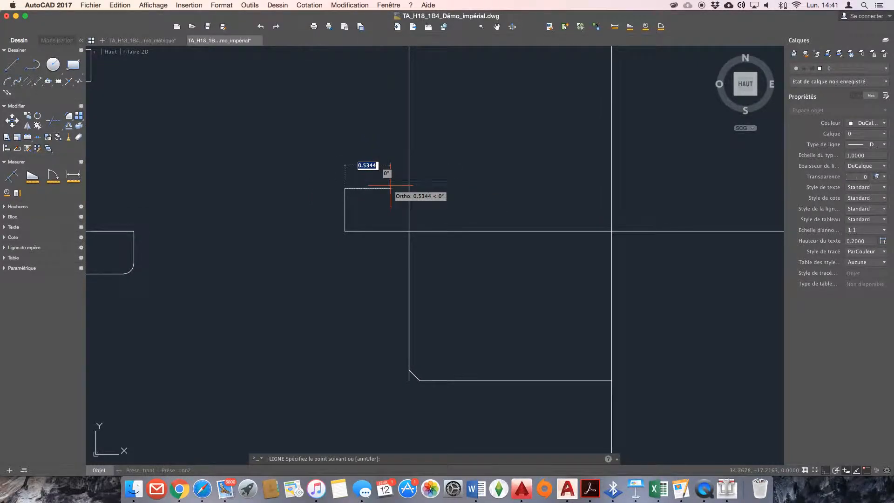
left_click(409, 189)
key("Return")
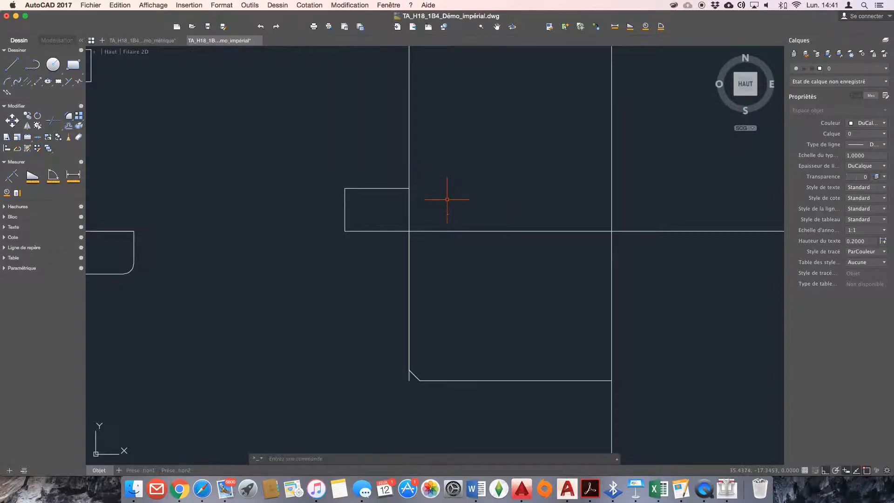
- Trim the plate edge between the lower tab's two horizontal lines and the 6.25 line inside the plate
type("aju")
key("Down")
key("Down")
key("Return")
left_click(471, 253)
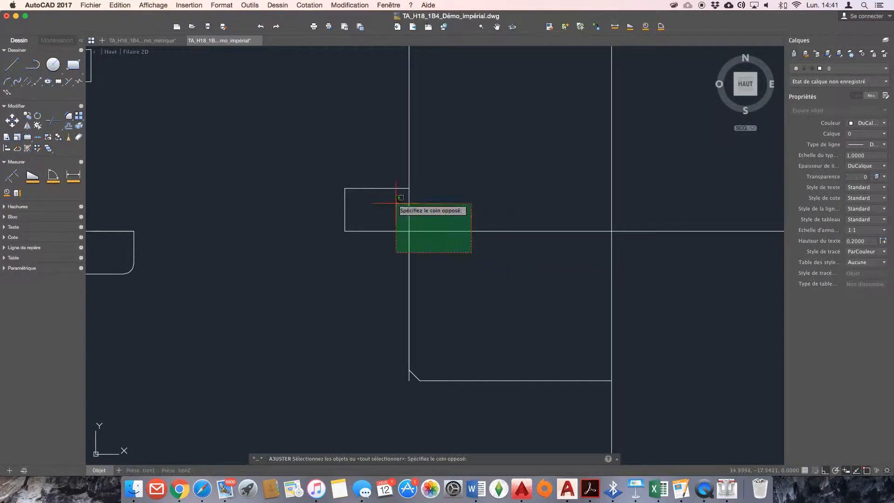
left_click(378, 163)
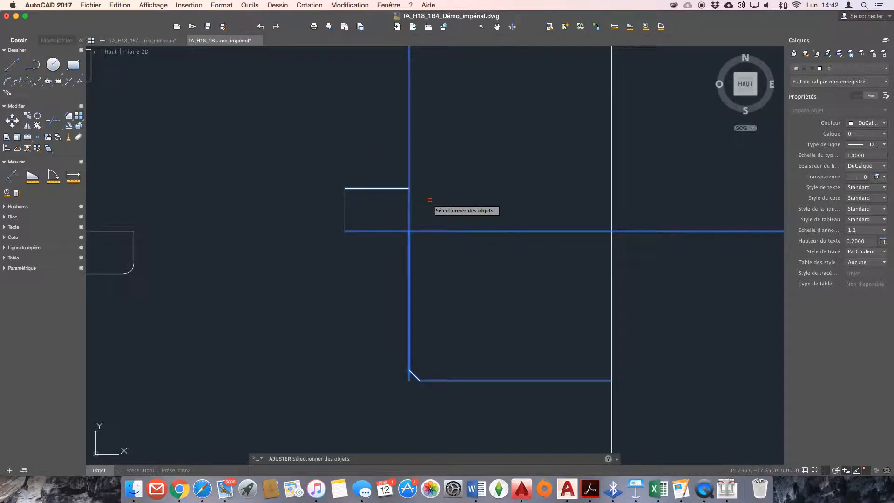
key("Return")
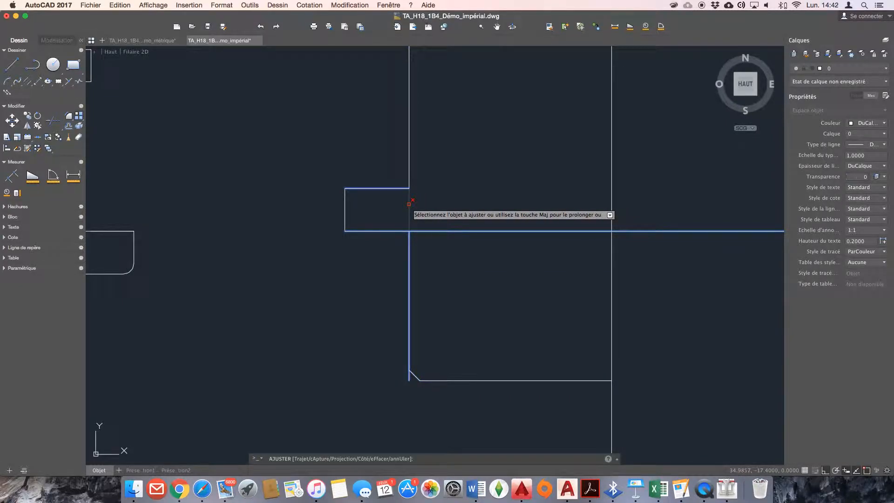
left_click(421, 230)
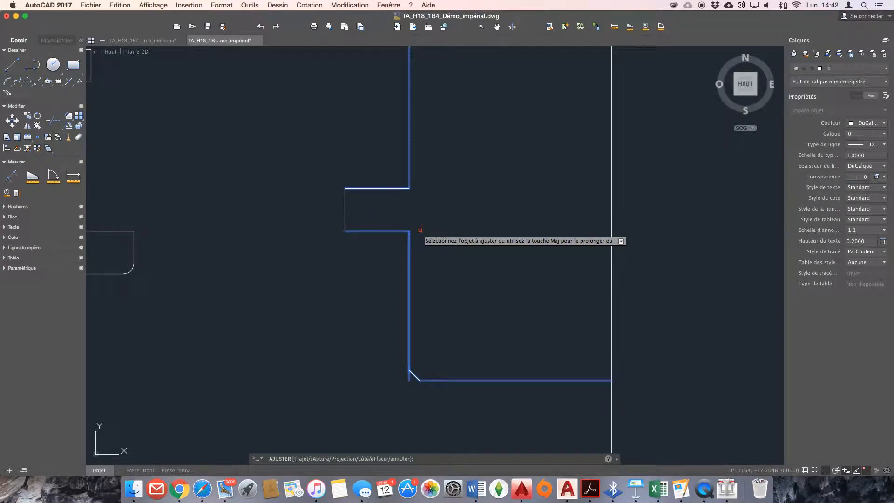
key("Escape")
- Erase the 1.75 vertical construction line overlapping the plate's left edge and extending past the bottom chamfer
left_click(409, 377)
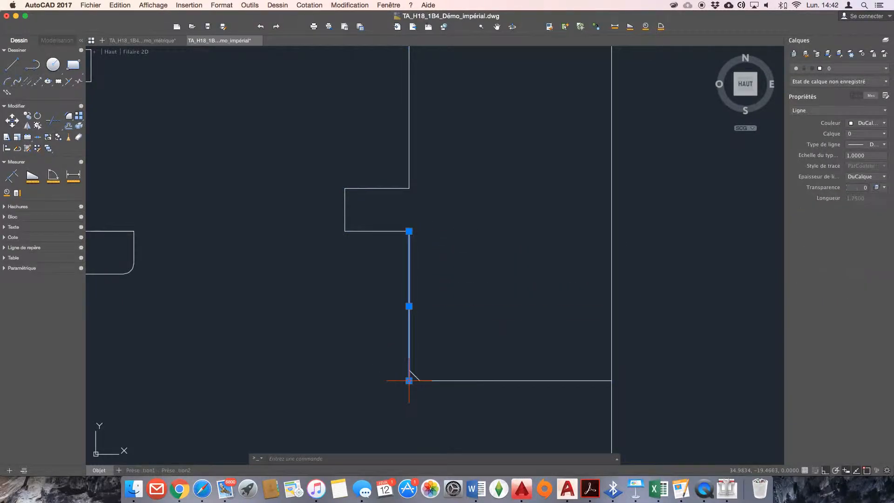
key("Escape")
left_click(412, 378)
left_click(399, 377)
type("e")
key("Return")
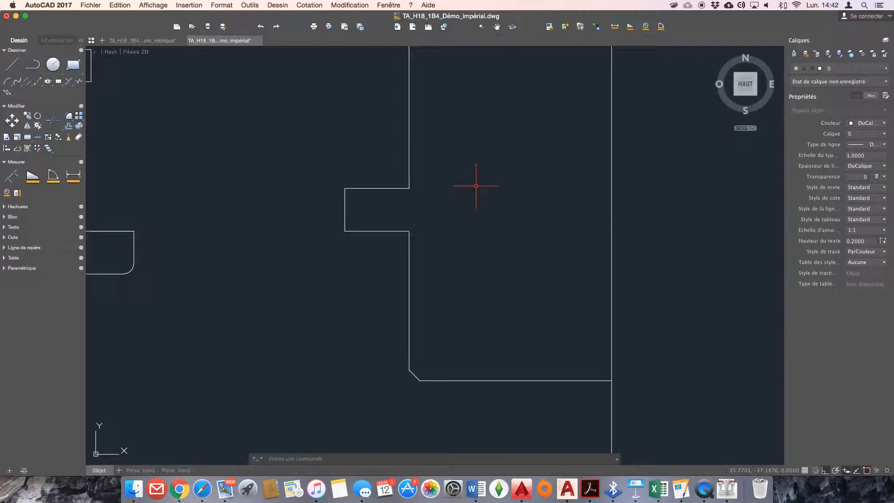
- Fillet the lower outer corner of the lower tab
left_click(69, 116)
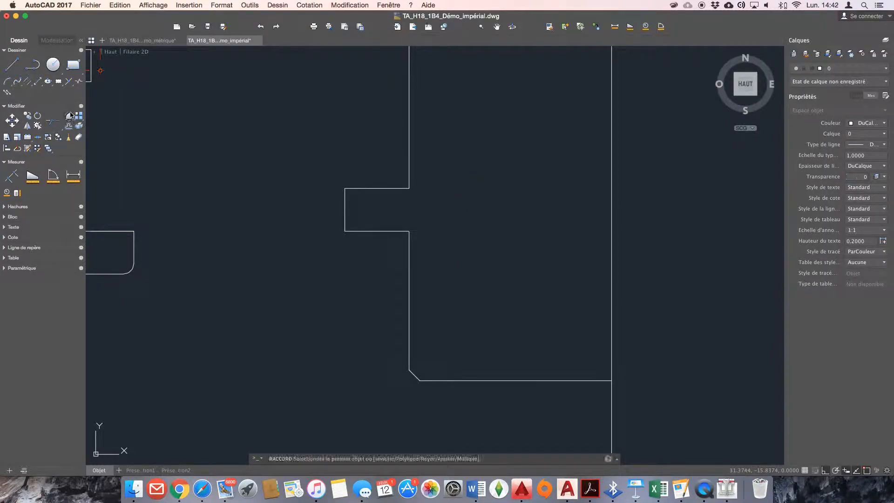
left_click(344, 213)
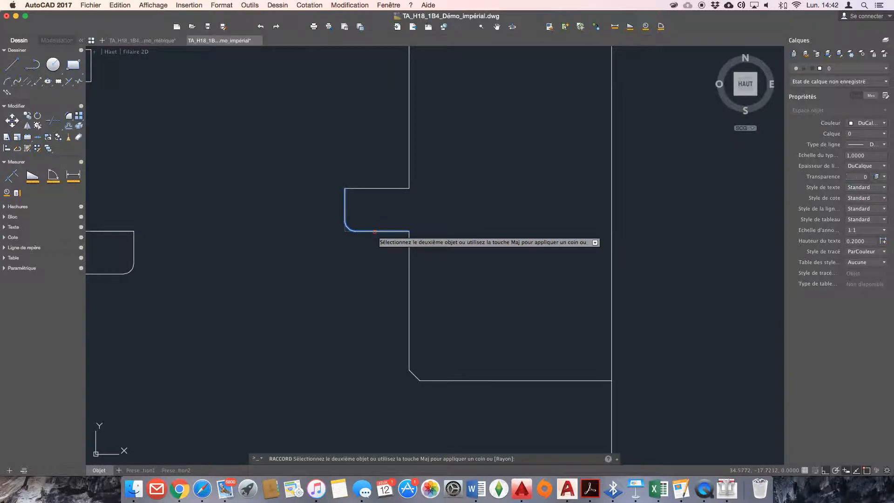
left_click(374, 230)
scroll(410, 200, "down", 1)
left_click(498, 27)
left_click_drag(513, 83, 432, 181)
scroll(459, 153, "down", 2)
scroll(433, 181, "up", 1)
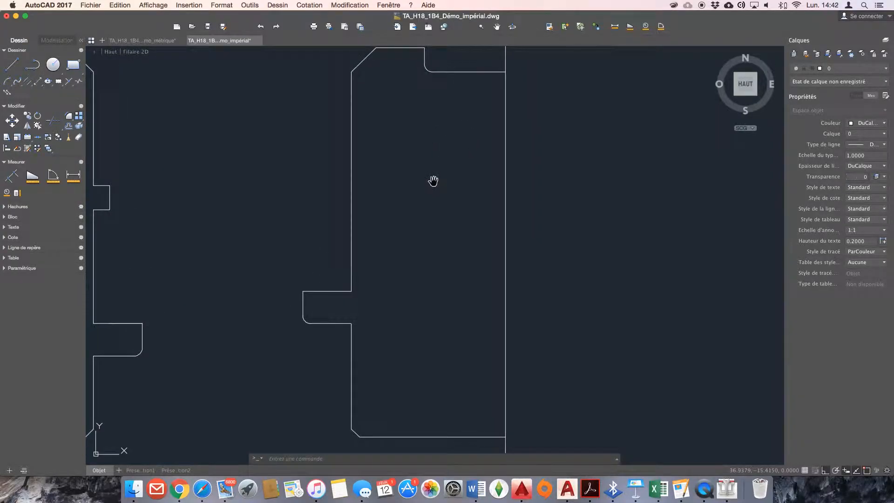
scroll(428, 205, "up", 1)
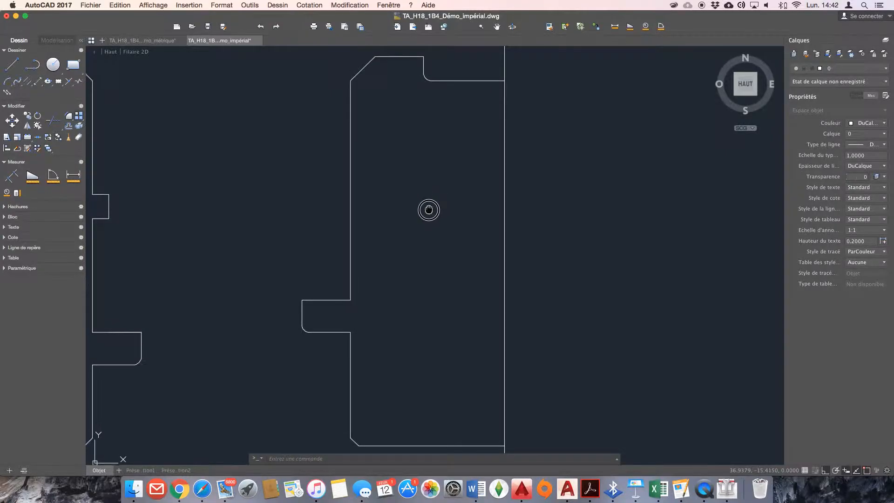
scroll(428, 201, "down", 3)
key("Escape")
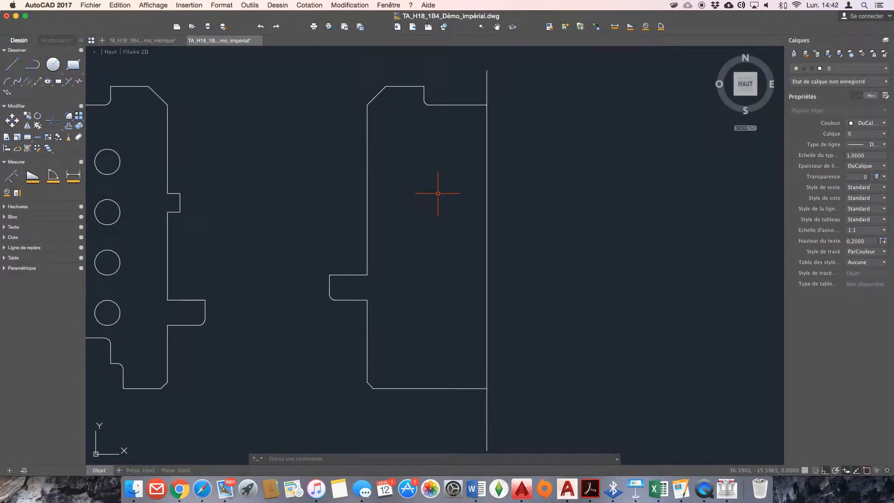
scroll(437, 193, "down", 1)
type("l")
key("Return")
key("Escape")
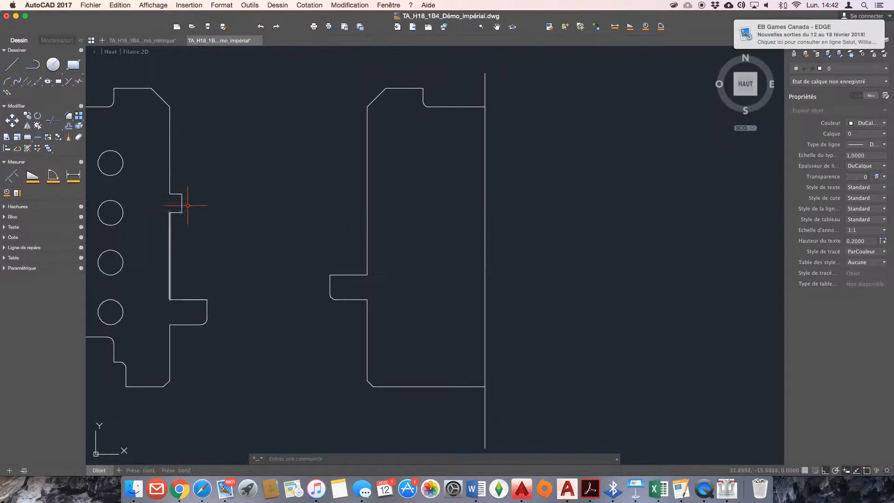
type("l")
key("Return")
scroll(190, 212, "up", 2)
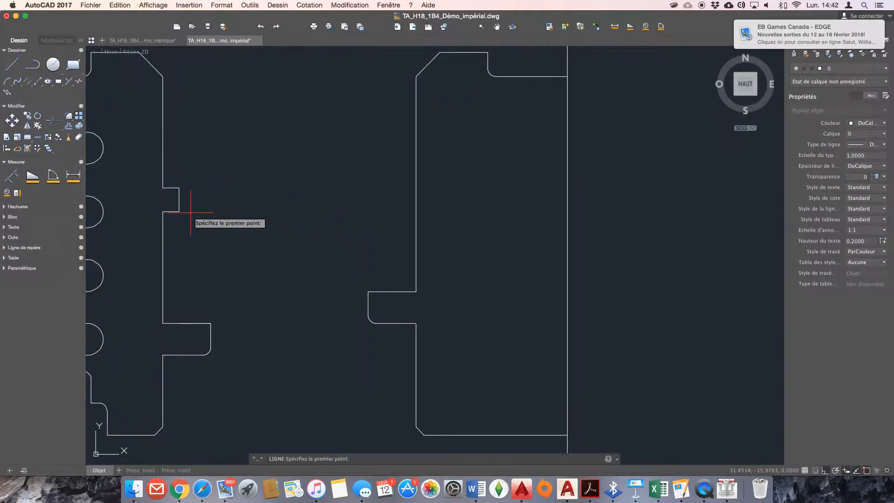
key("Escape")
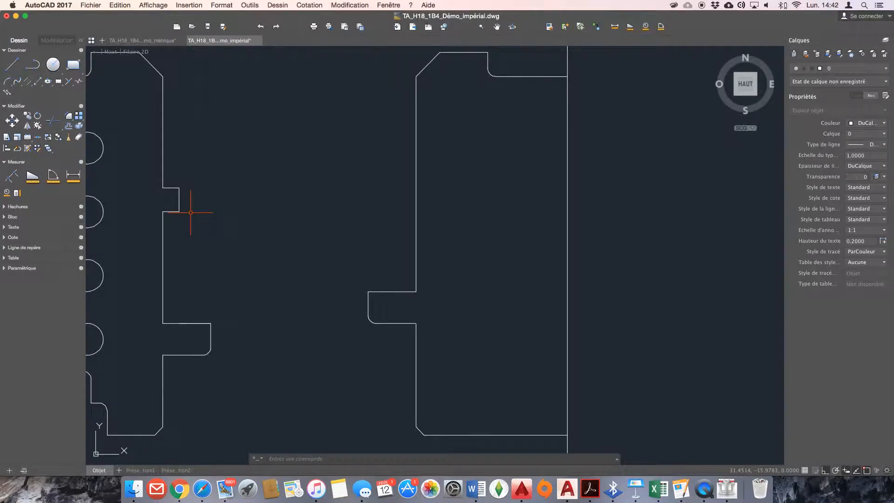
type("l")
key("Return")
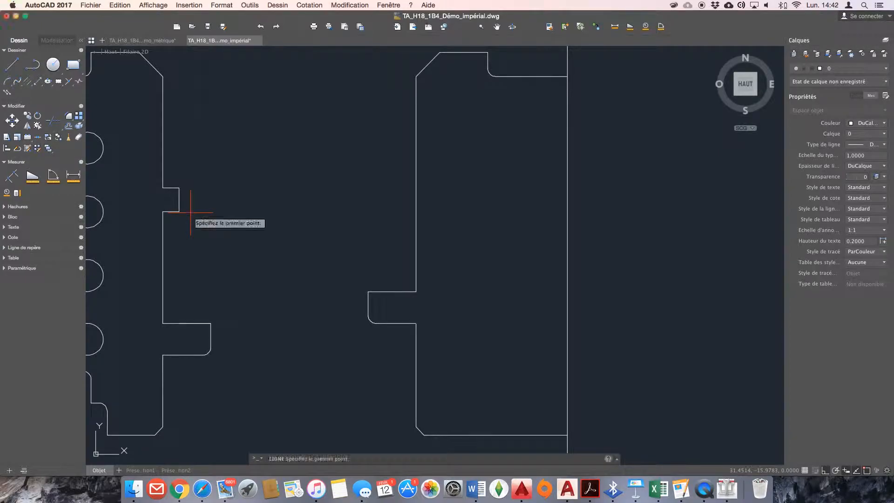
left_click(416, 292)
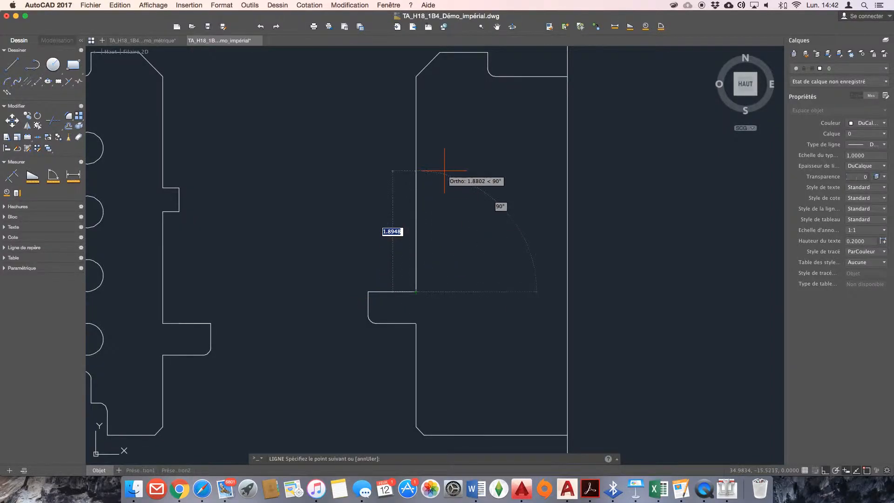
type("1.")
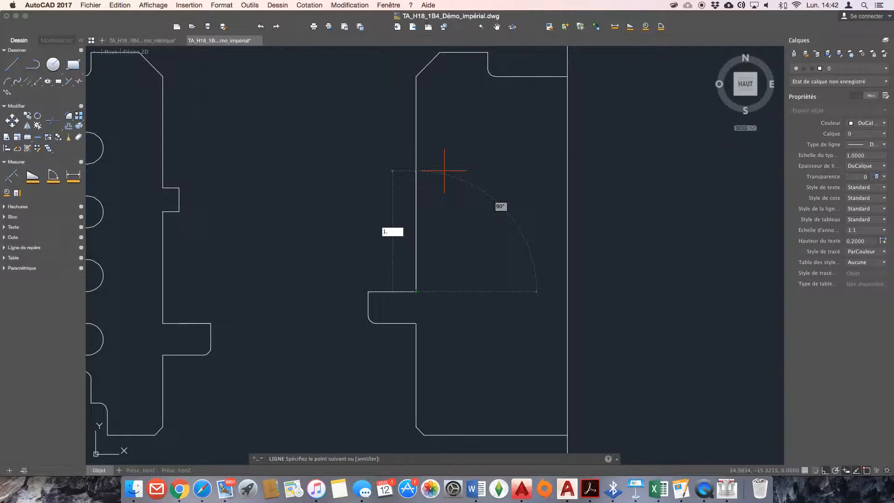
key("Escape")
- Draw a horizontal line leftward from a point 1.75 above the lower tab's upper inner corner, ending in line with that tab's outer side
type("l")
key("Return")
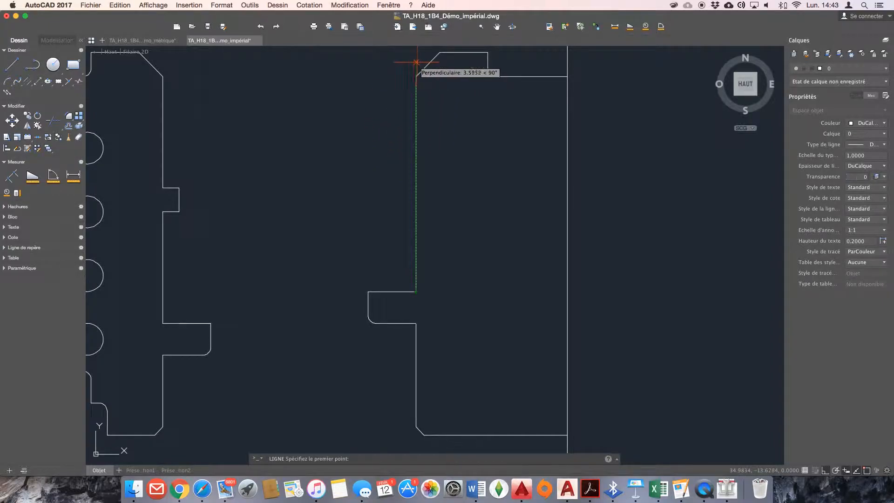
type("1")
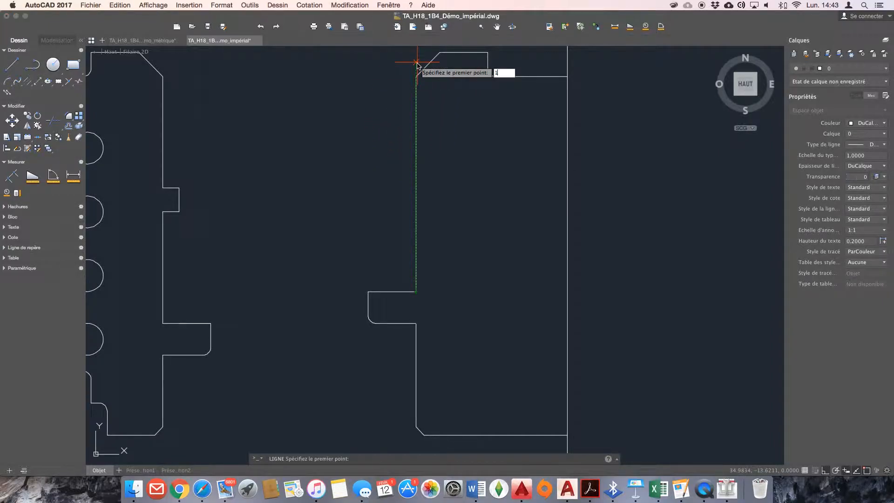
type(".75")
key("Return")
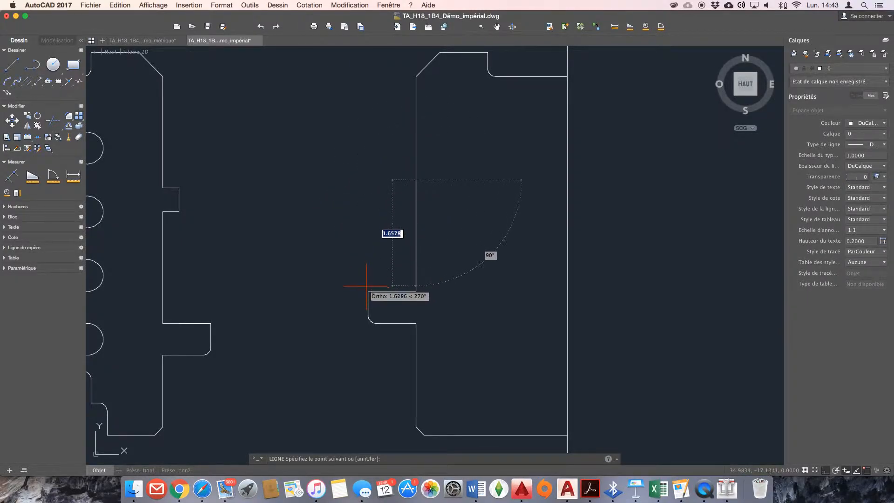
left_click(368, 180)
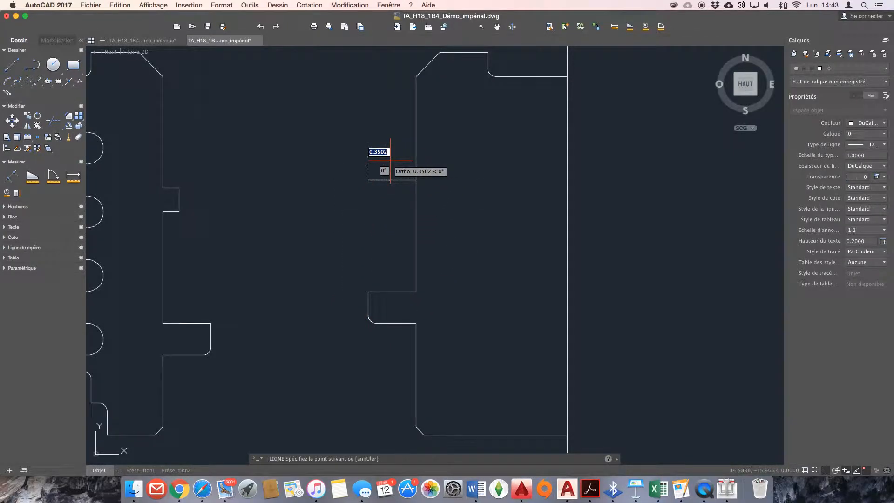
- Continue the line 0.5 back toward the plate, then upward and across to the plate's left edge to outline the upper tab
type("0.5")
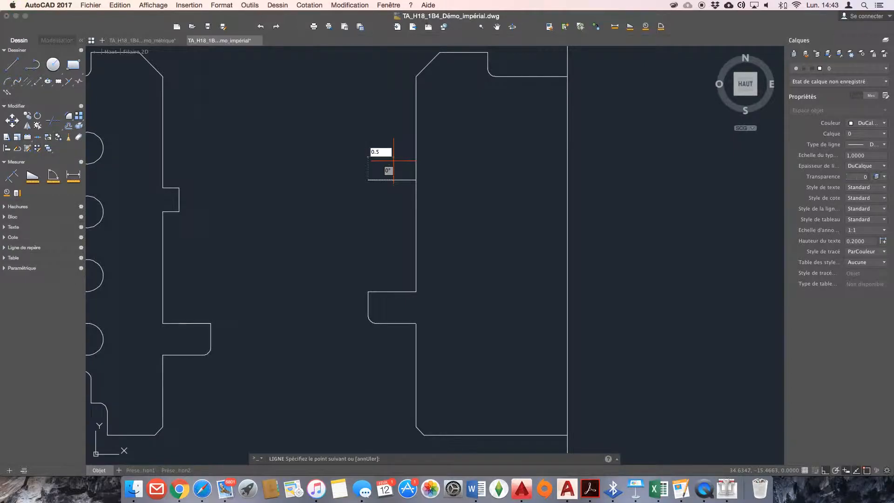
key("Return")
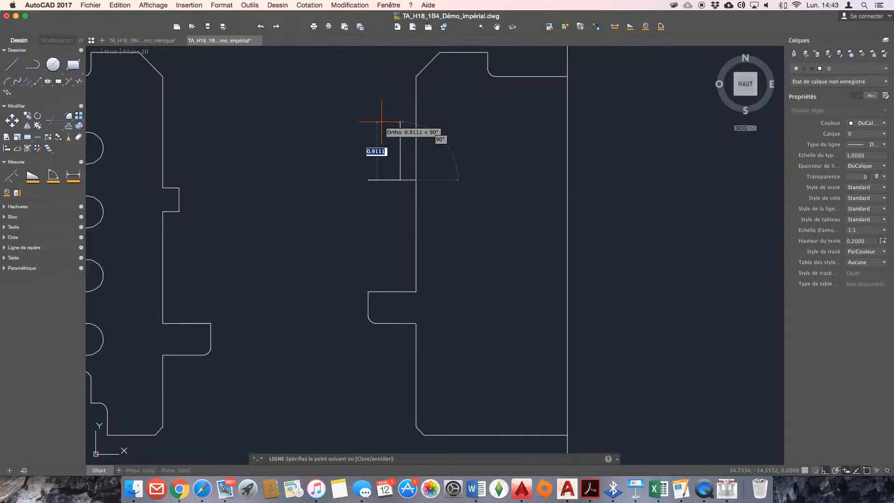
type("0.")
type("75")
key("Return")
left_click(415, 156)
key("Escape")
- Erase the overlapping 0.5 segment and shorten the upper tab's lower line so it ends at the tab's vertical side
left_click(379, 180)
type("e")
key("Return")
left_click(379, 188)
left_click(366, 173)
left_click(368, 180)
left_click(400, 196)
key("Escape")
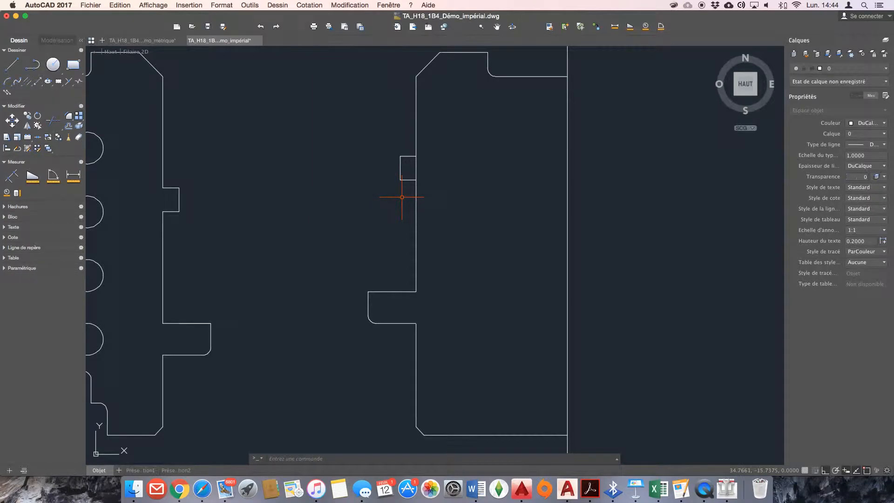
- Trim the plate's left edge between the upper tab's two horizontal lines
type("ajuster")
key("Return")
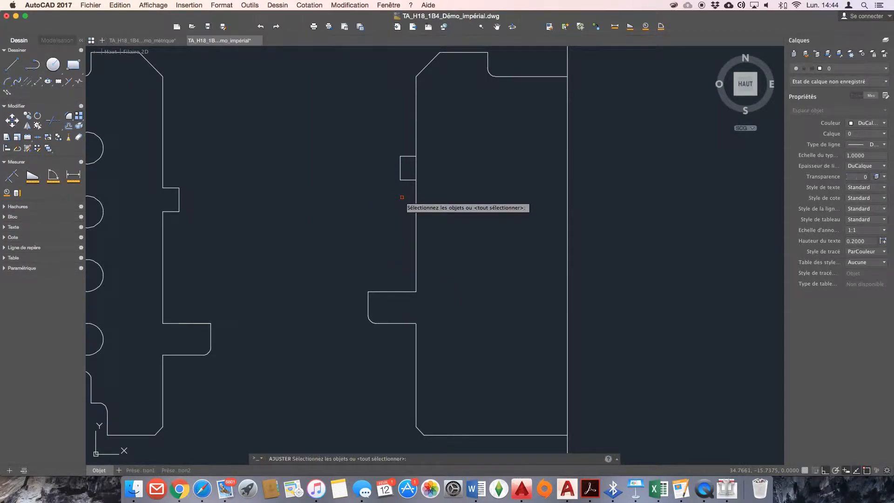
left_click(415, 148)
key("Return")
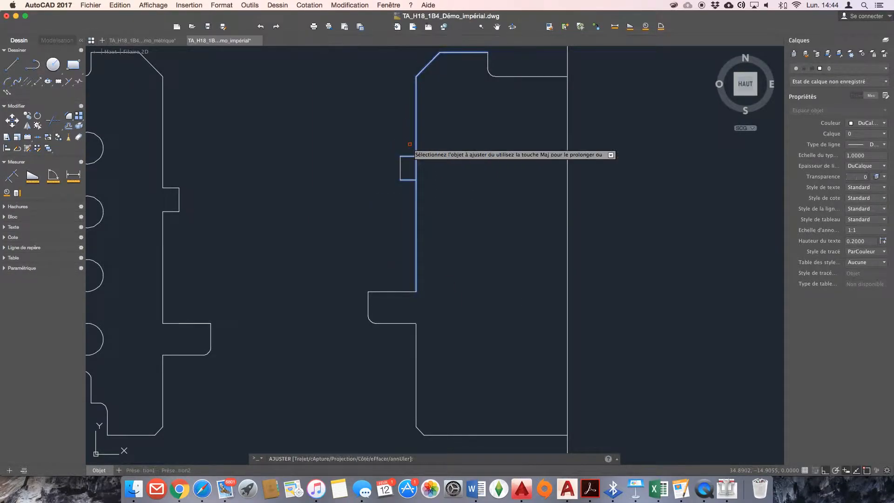
left_click(416, 167)
key("Return")
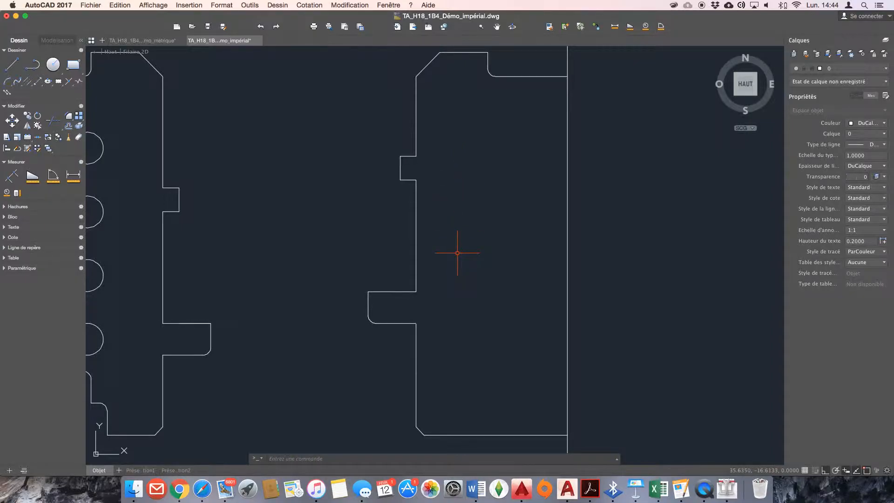
- Draw a horizontal helper line 2.375 long leftward from the vertical centre line, between the heights of the two side tabs
scroll(491, 384, "down", 1)
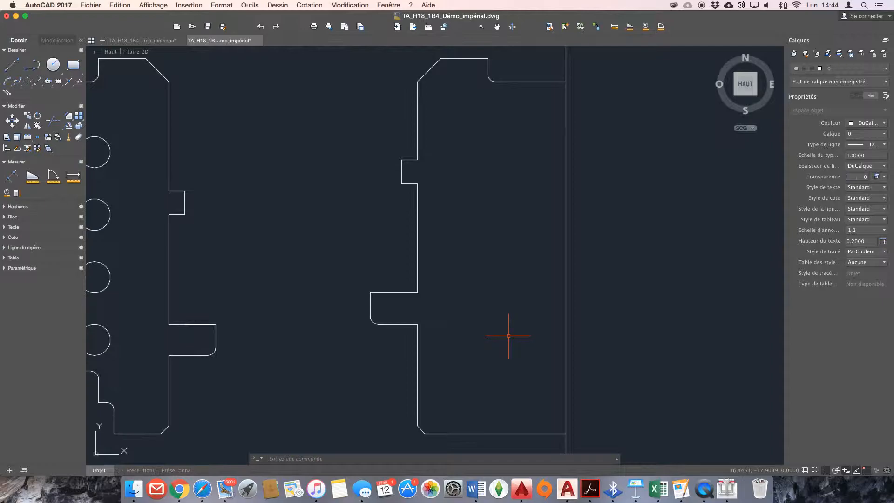
type("l")
key("Return")
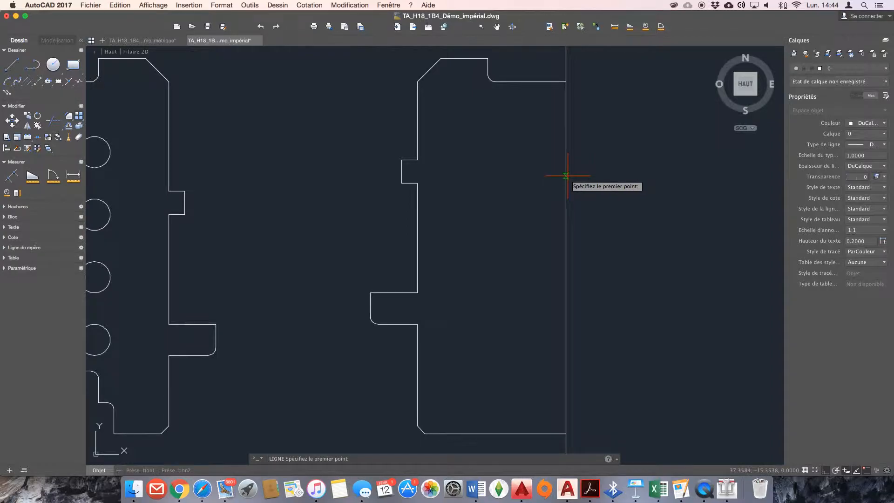
left_click(566, 227)
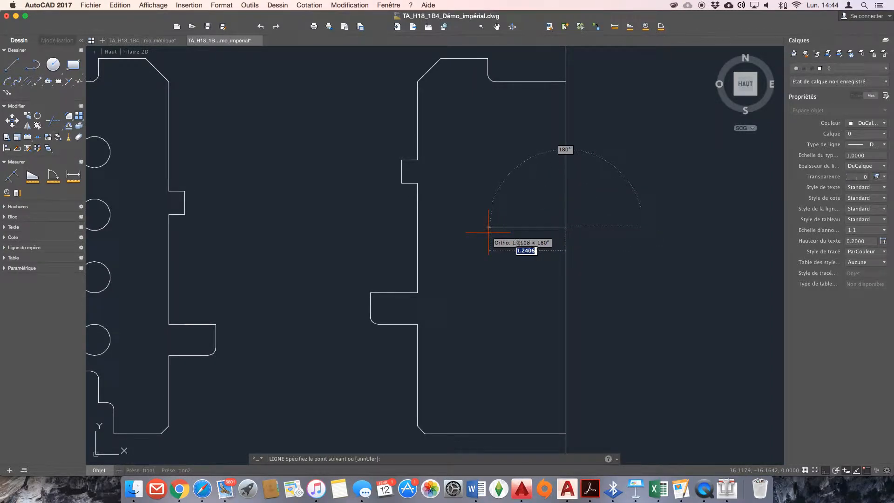
type("2")
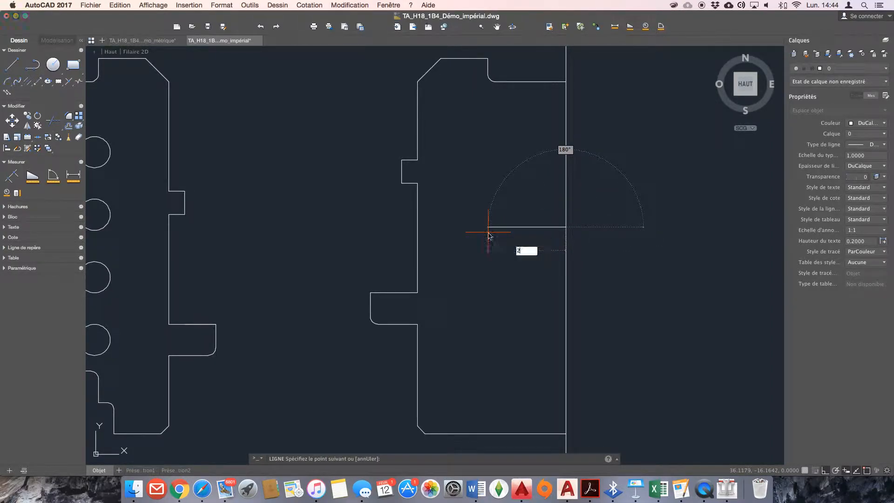
type(".375")
key("Return")
key("Return")
- Move the horizontal helper line by its midpoint onto the vertical centre line so it is centred there
type("dp")
key("Return")
left_click(501, 257)
left_click(489, 211)
key("Return")
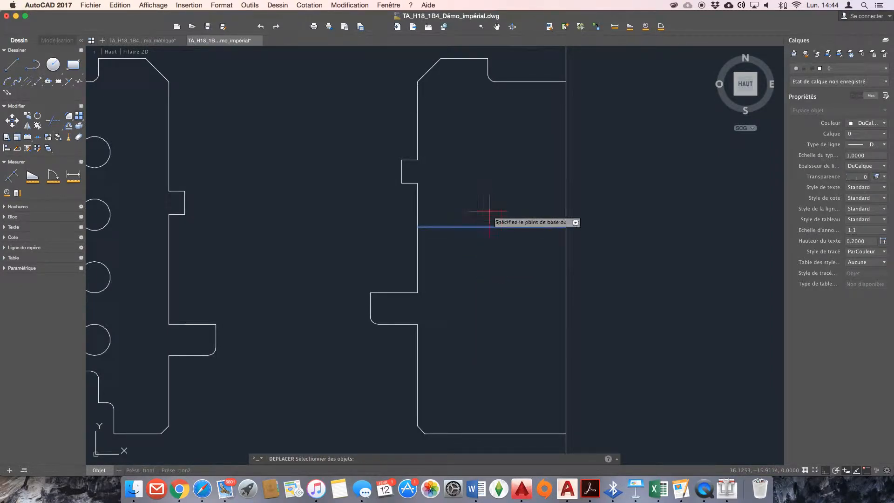
left_click(492, 227)
left_click(566, 227)
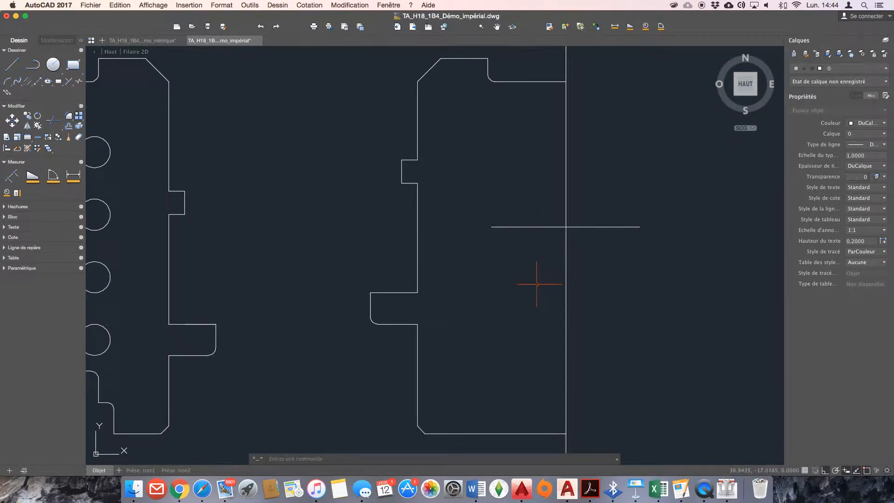
type("c")
key("Return")
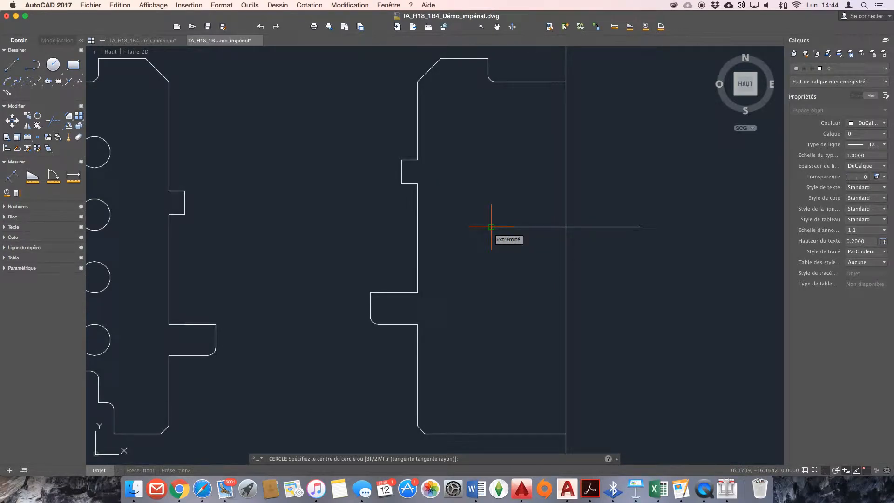
key("Escape")
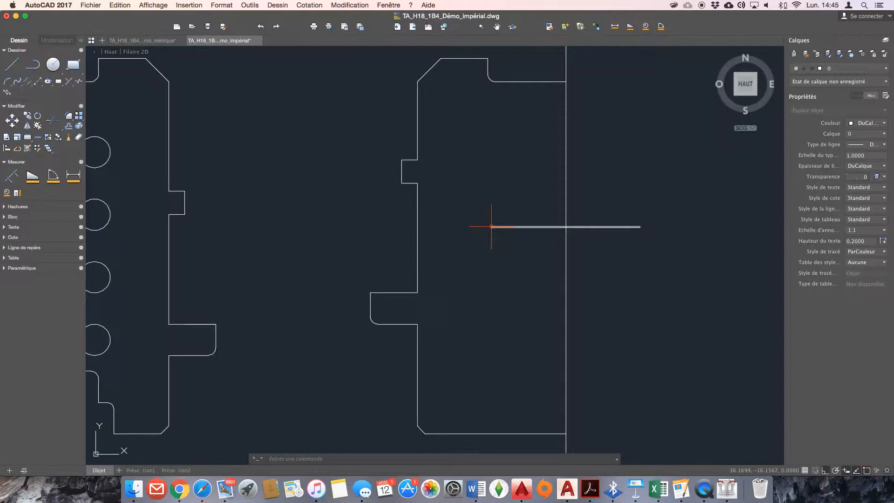
- Draw a circle of diameter 0.5 centred 1.5 above the midpoint of the plate's bottom edge
type("c")
key("Return")
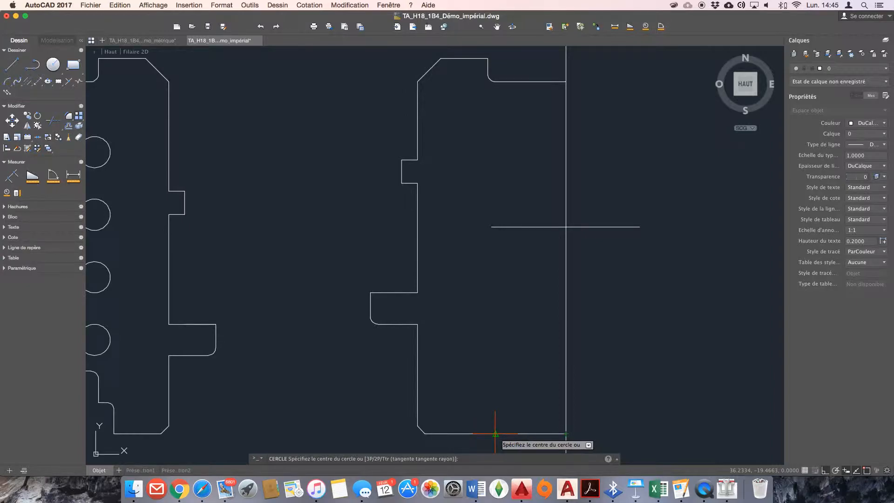
type("1.5")
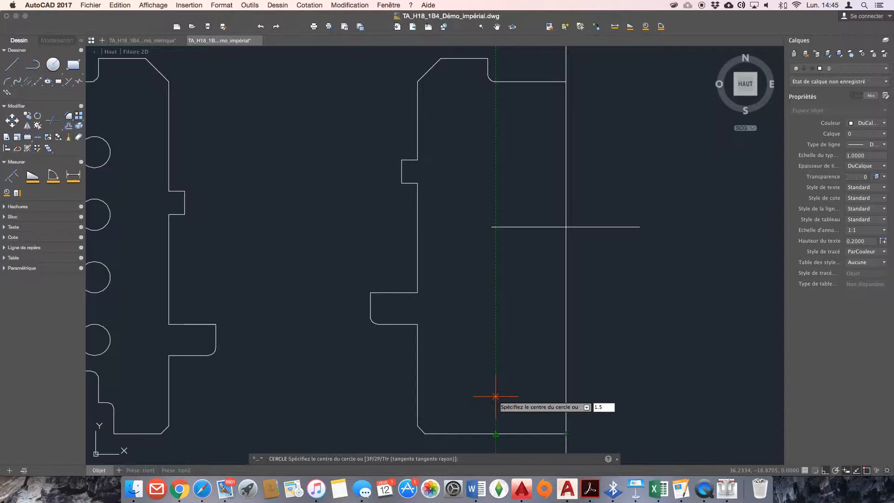
key("Return")
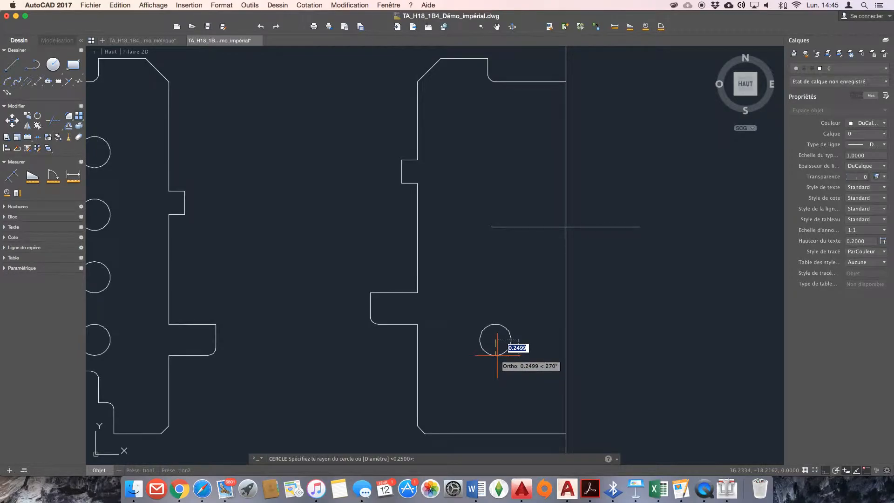
type("d")
key("Return")
type("0.5")
key("Return")
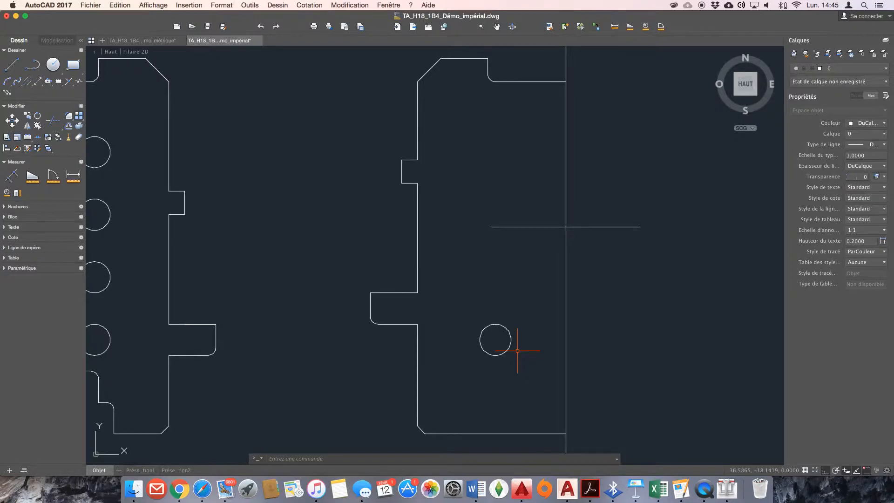
- Move the circle horizontally by its centre so it lines up vertically with the helper line's left endpoint
left_click(492, 227)
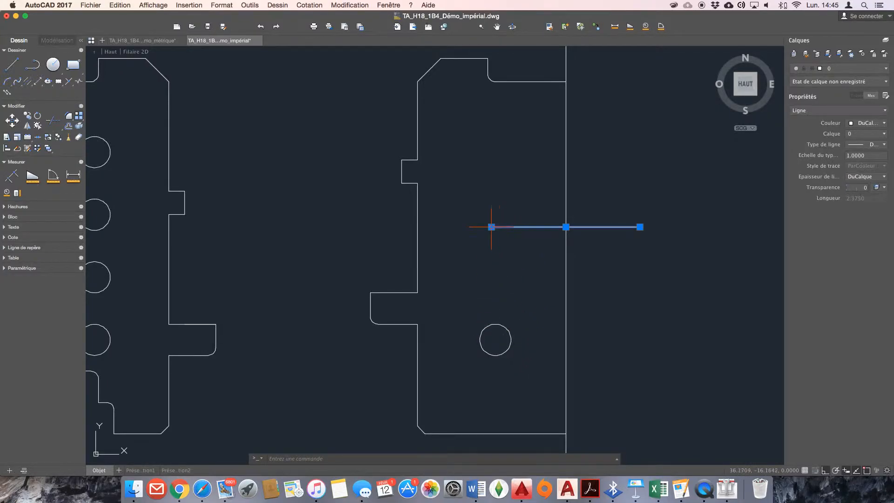
key("Escape")
type("dp")
key("Return")
left_click(490, 345)
key("Return")
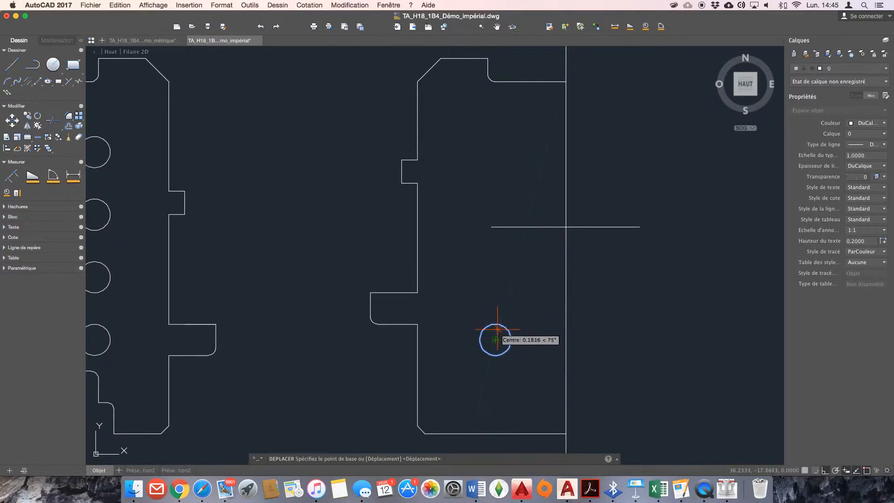
left_click(496, 340)
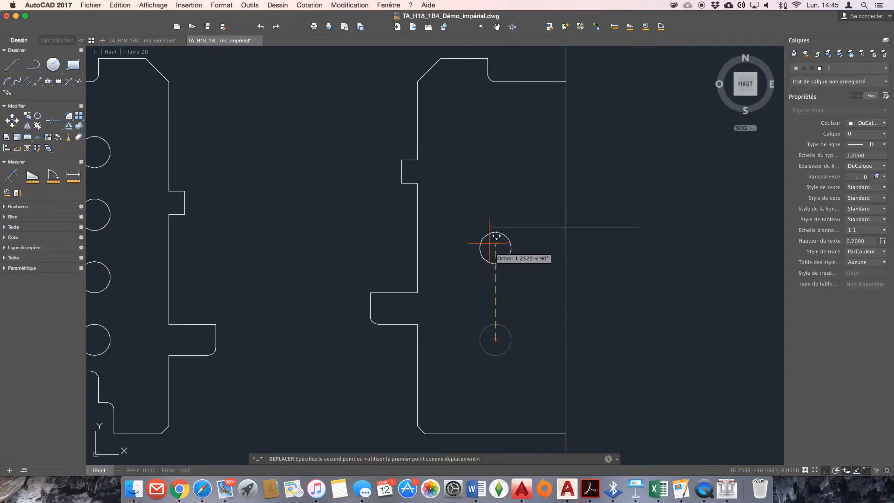
left_click(491, 340)
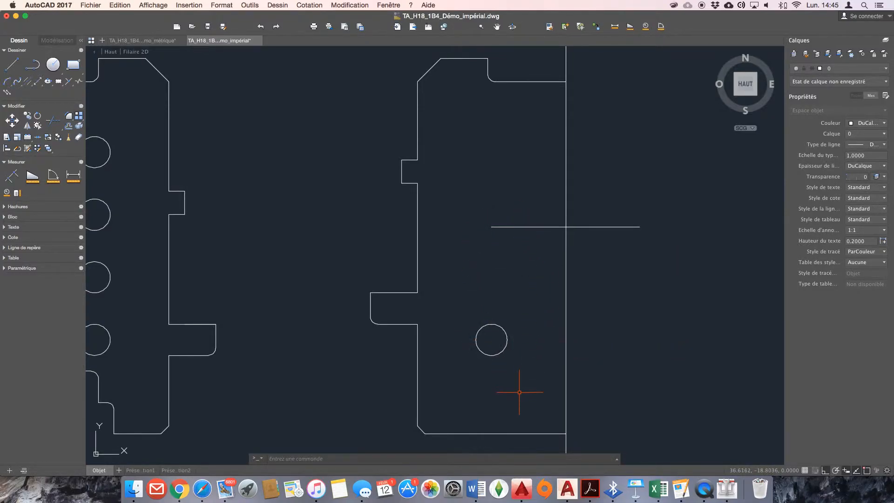
left_click(505, 434)
mouse_move(495, 433)
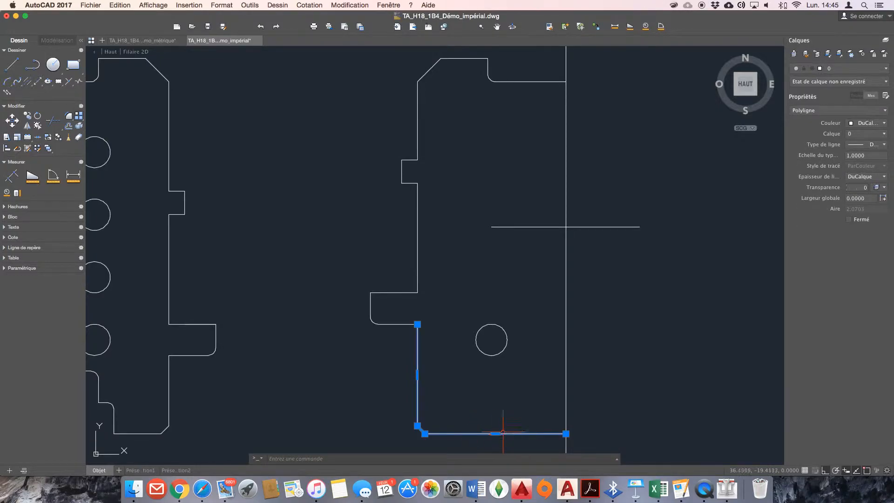
key("Escape")
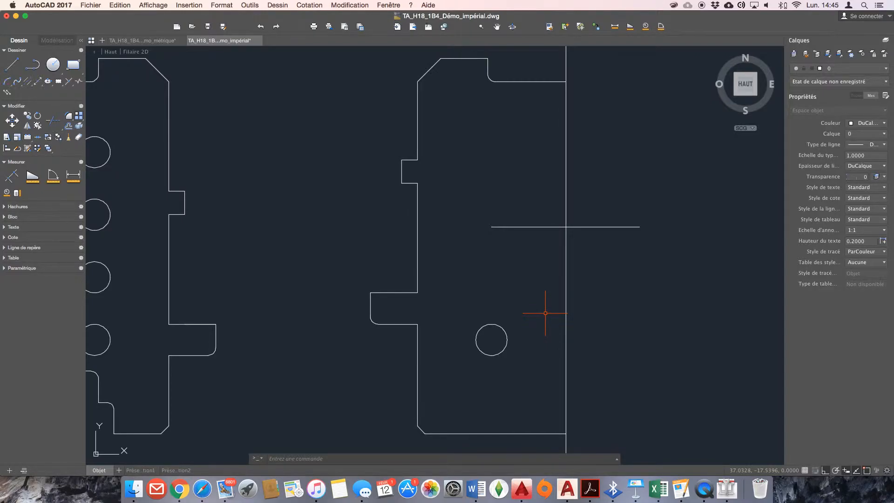
- Copy the circle upward from its centre as an array of 4 elements spaced 1 apart
left_click(26, 118)
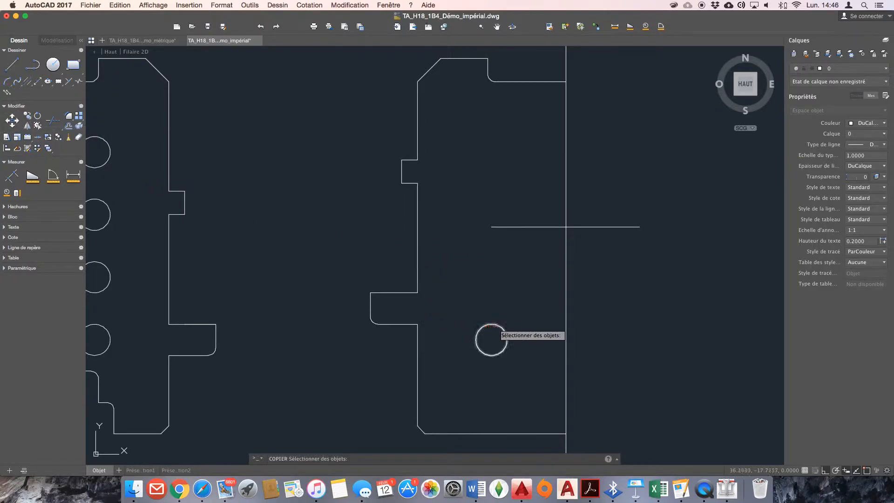
left_click(496, 324)
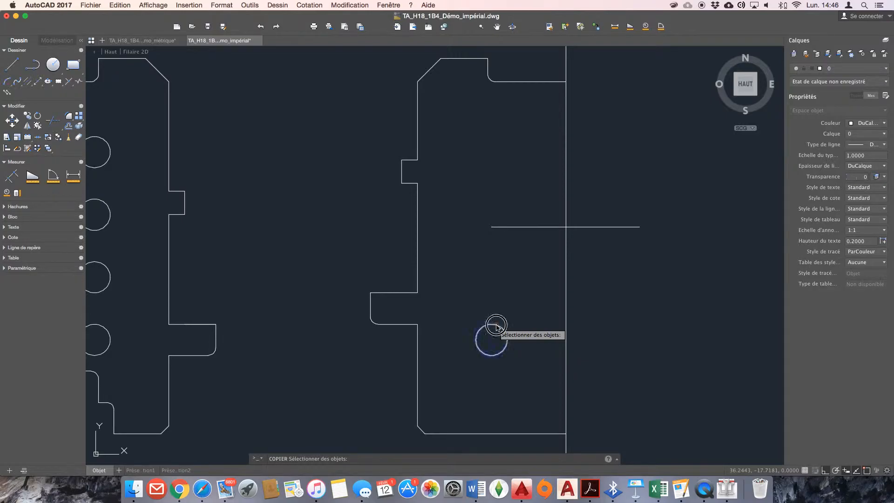
key("Return")
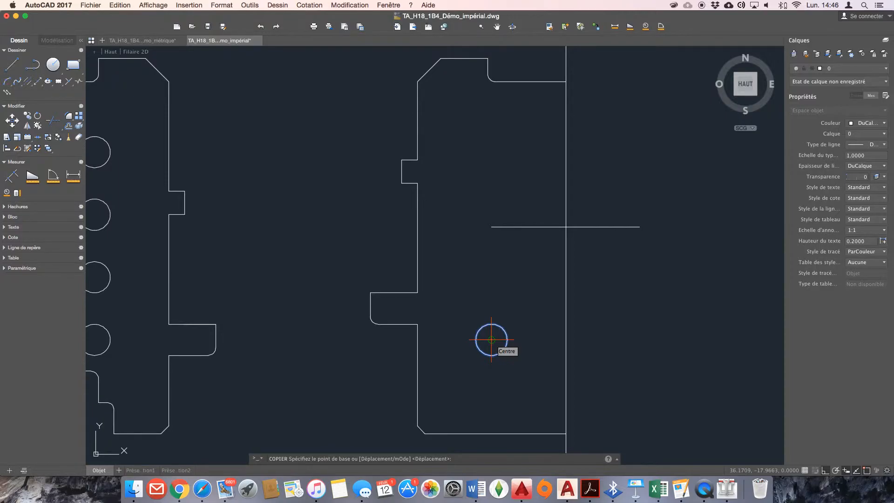
left_click(491, 339)
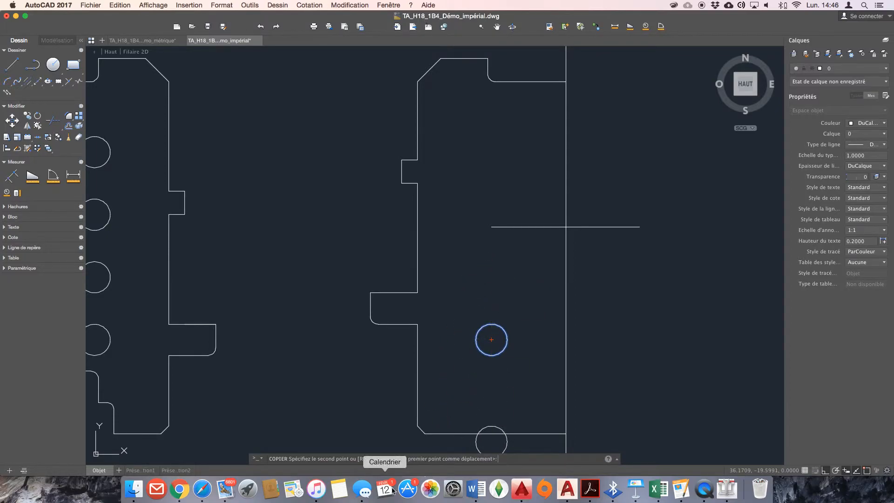
type("r")
key("Return")
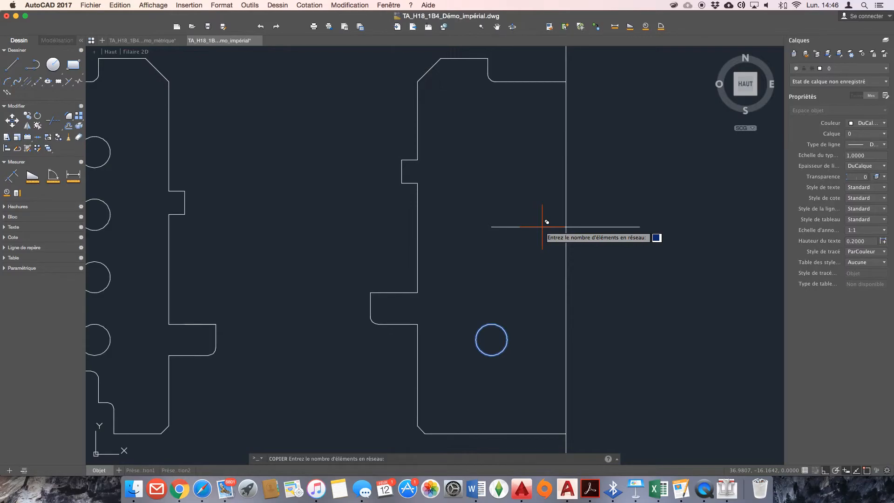
type("4")
key("Return")
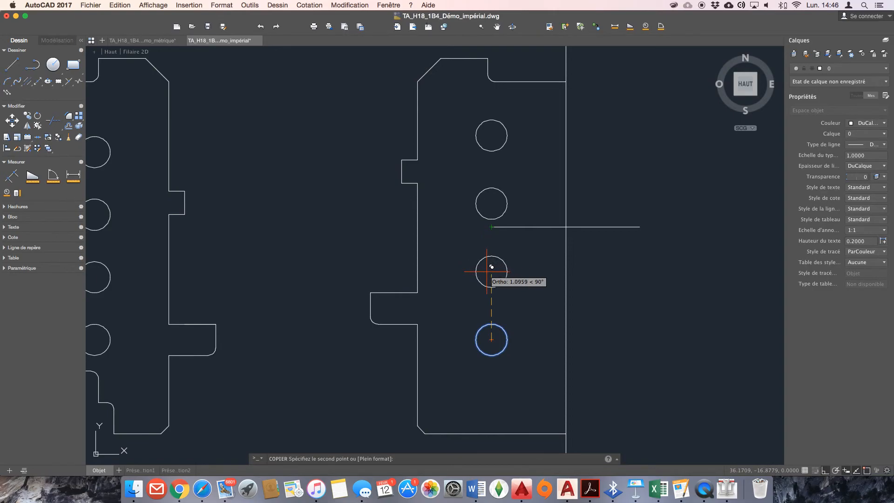
type("1")
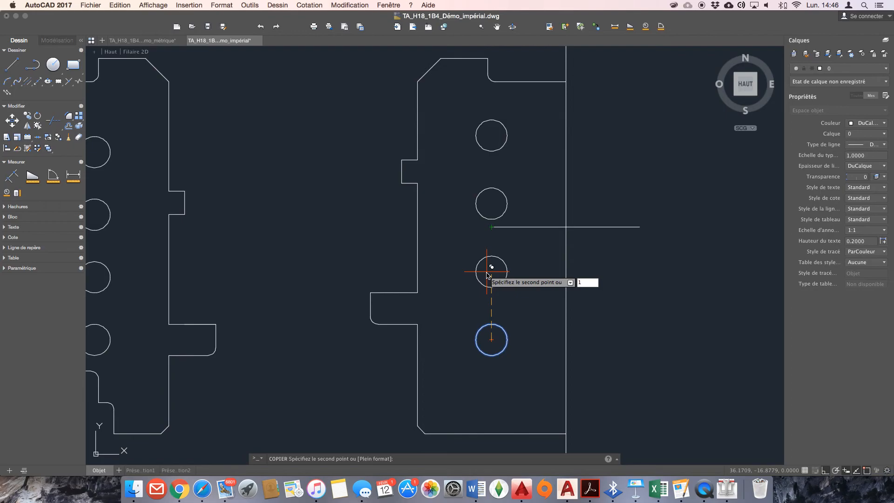
key("Return")
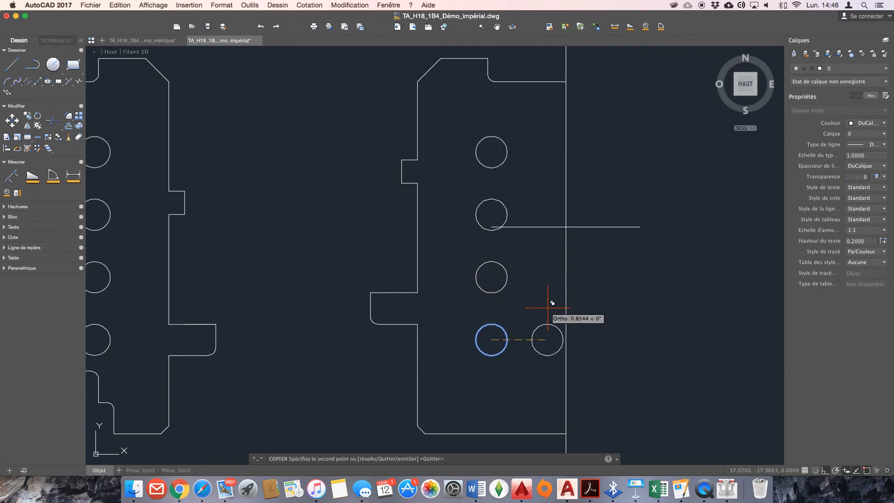
key("Escape")
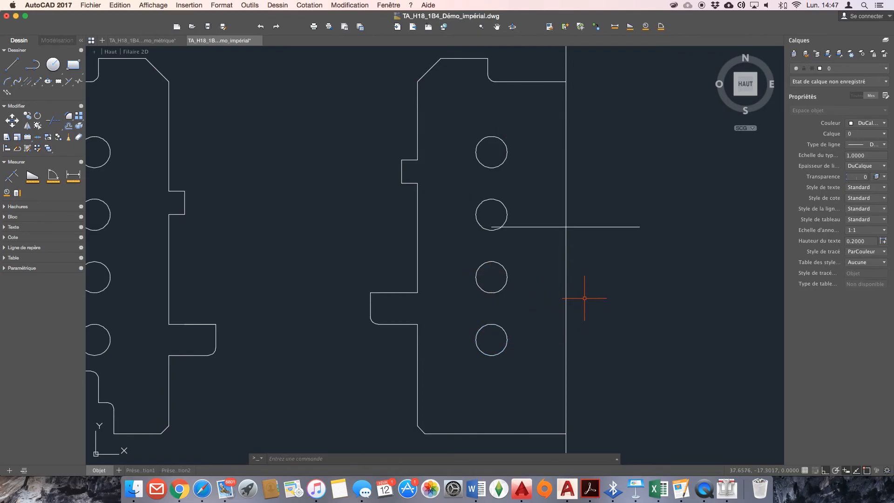
- Erase the horizontal helper line crossing the centre line
left_click(546, 226)
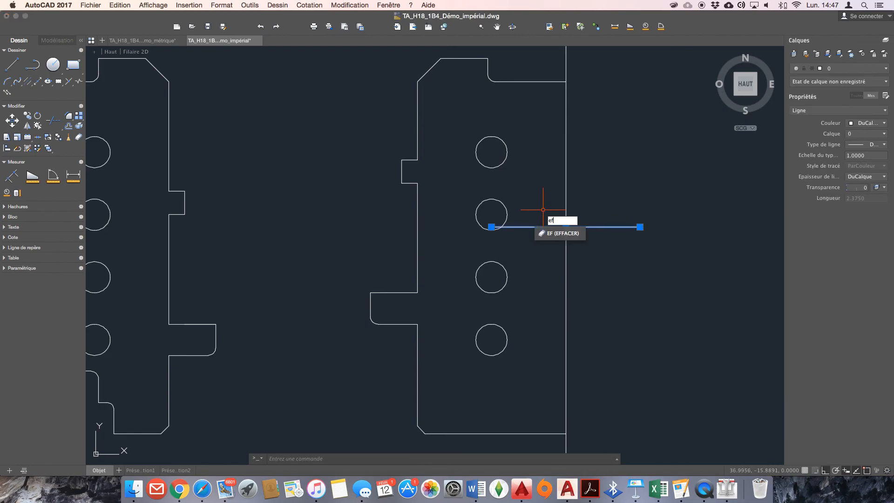